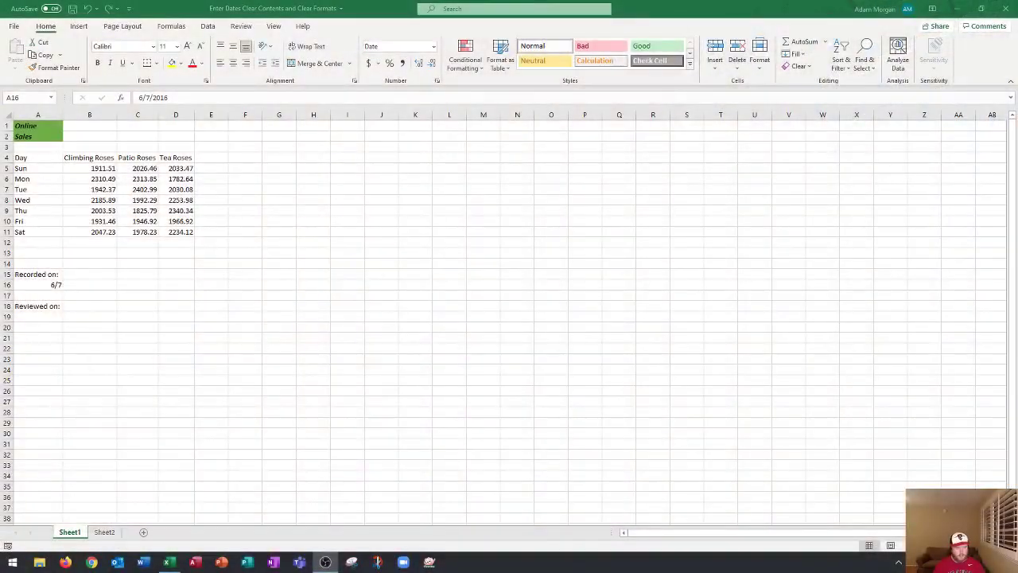
Switch to the Excel workbook and enter the date 6/2/2016 in B16, beside the recorded date.
key("alt+Tab")
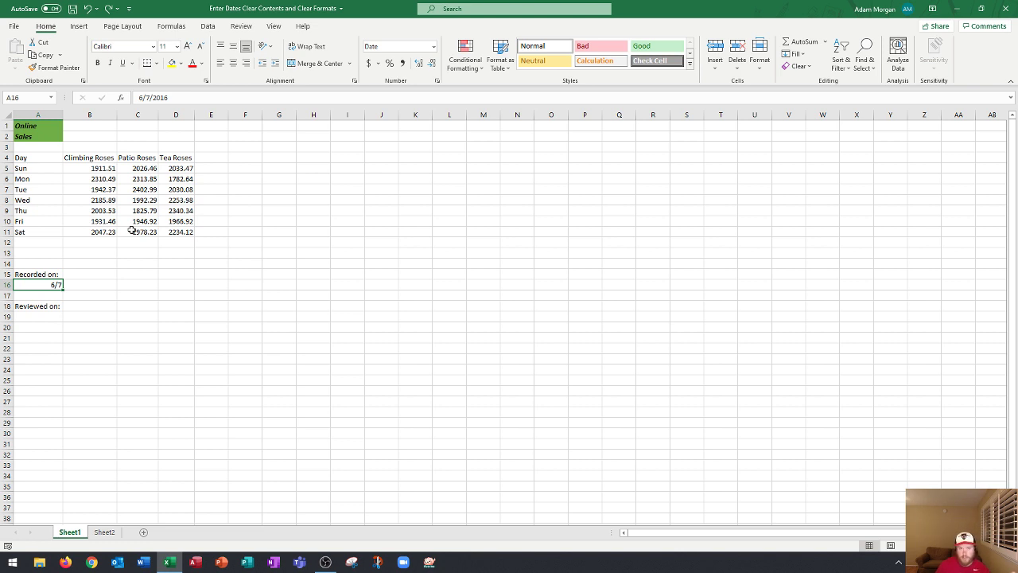
key("Right")
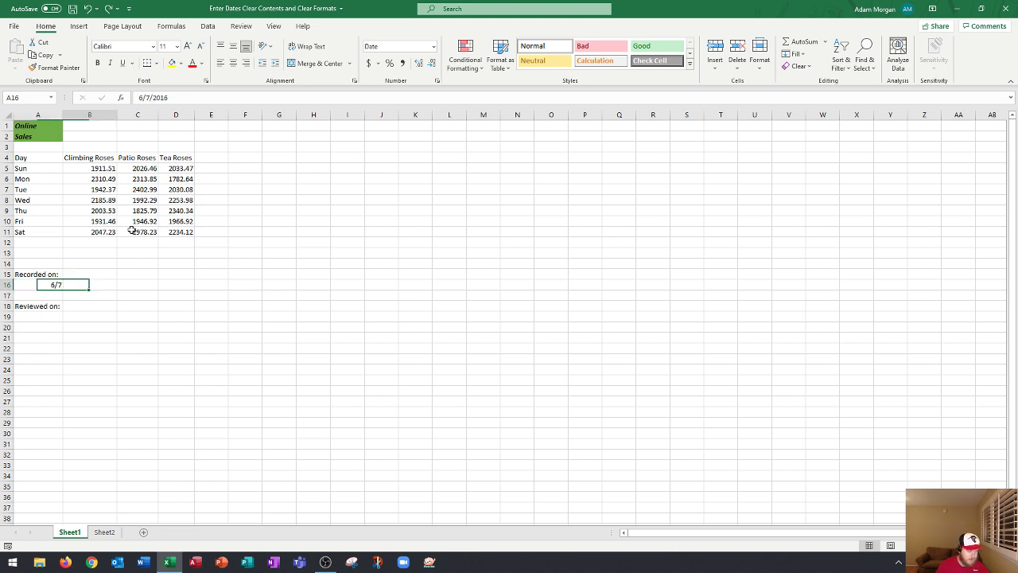
type("6/")
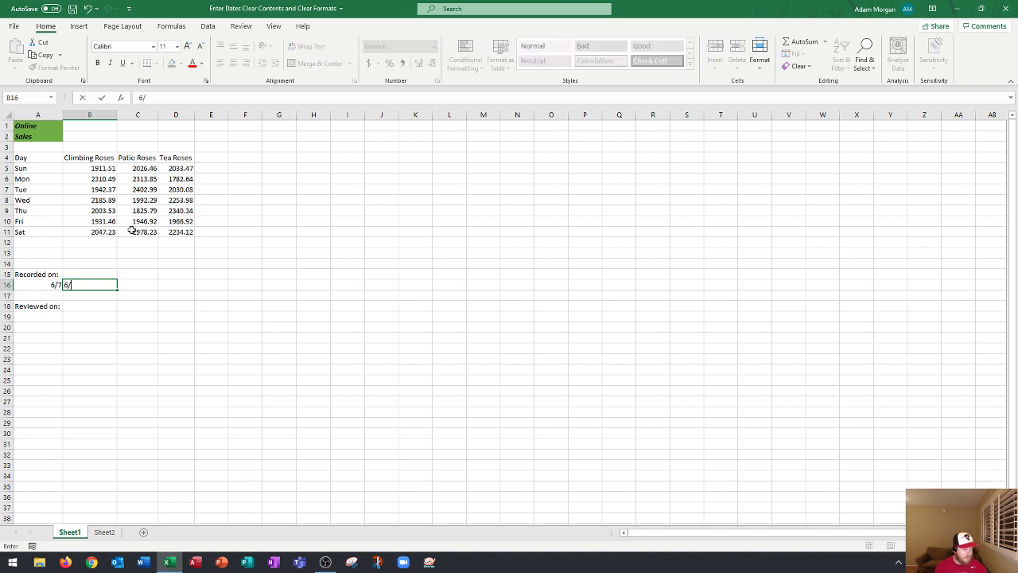
type("2/2016")
key("Tab")
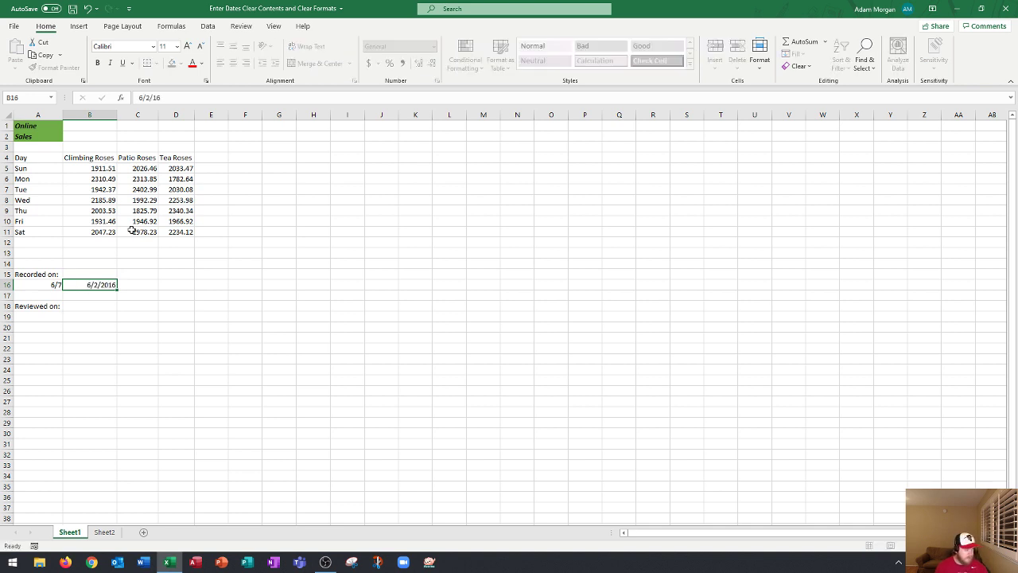
key("Left")
key("Right")
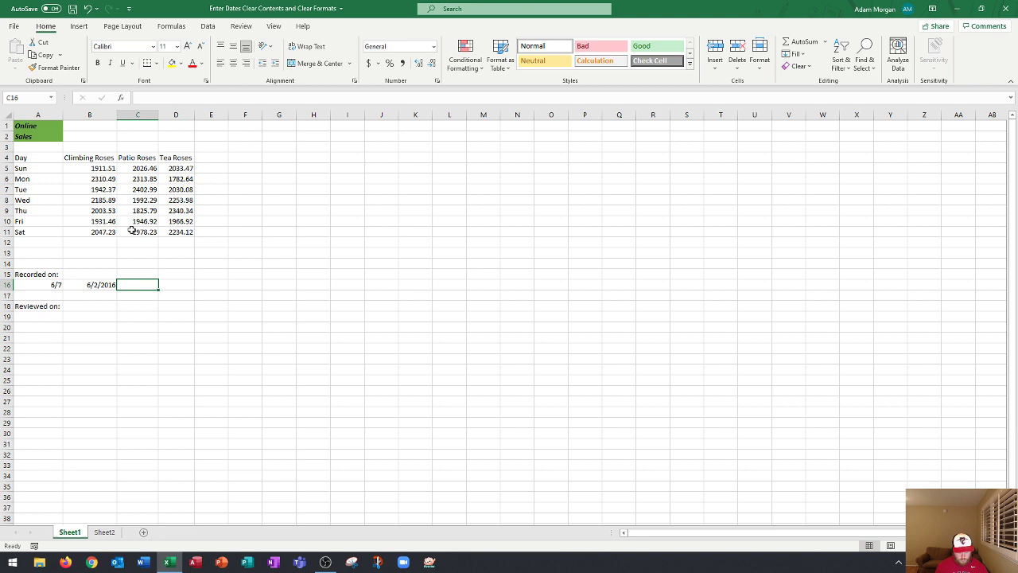
Enter the formula =A16-B16 in C16 to calculate the number of days between the two dates.
type("=")
left_click(49, 284)
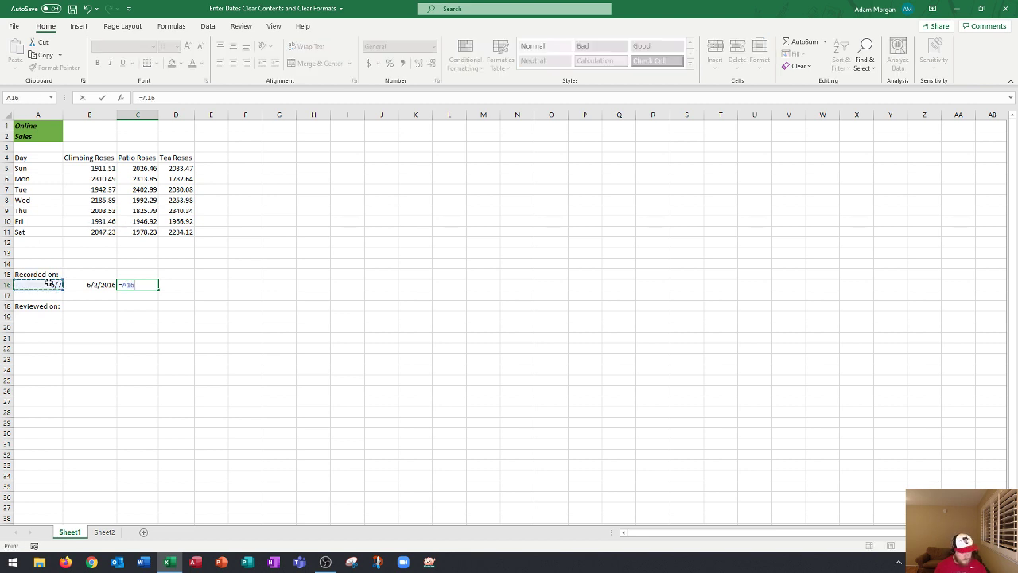
type("-")
left_click(96, 284)
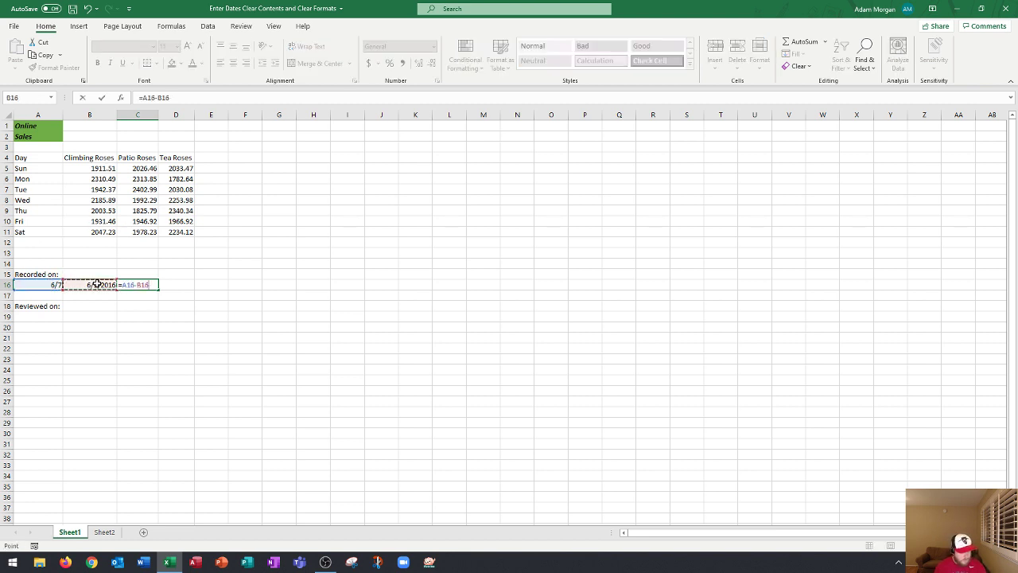
key("ctrl+Return")
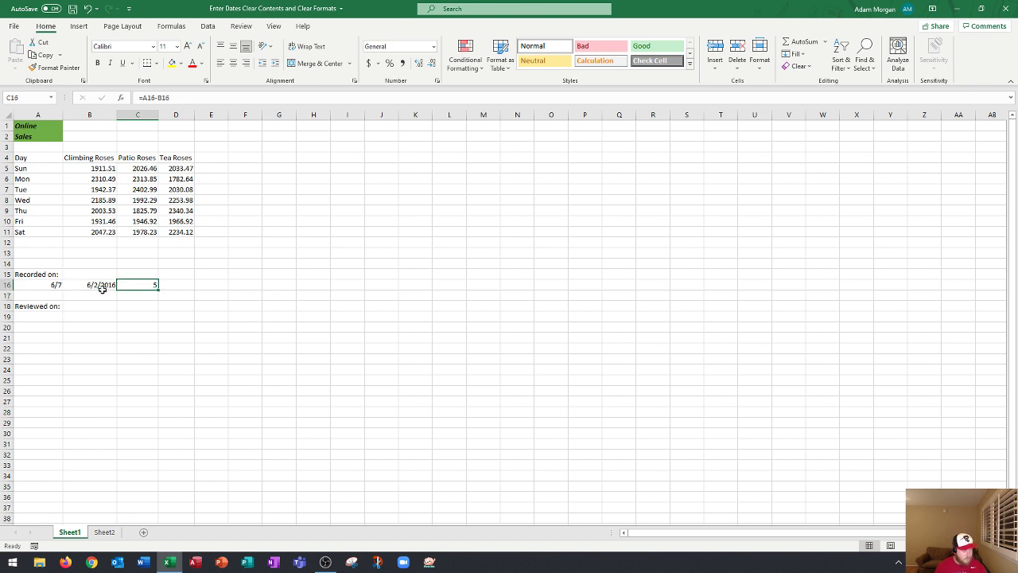
Clear the contents of the trial date and the subtraction formula in B16:C16.
left_click_drag(96, 284, 140, 286)
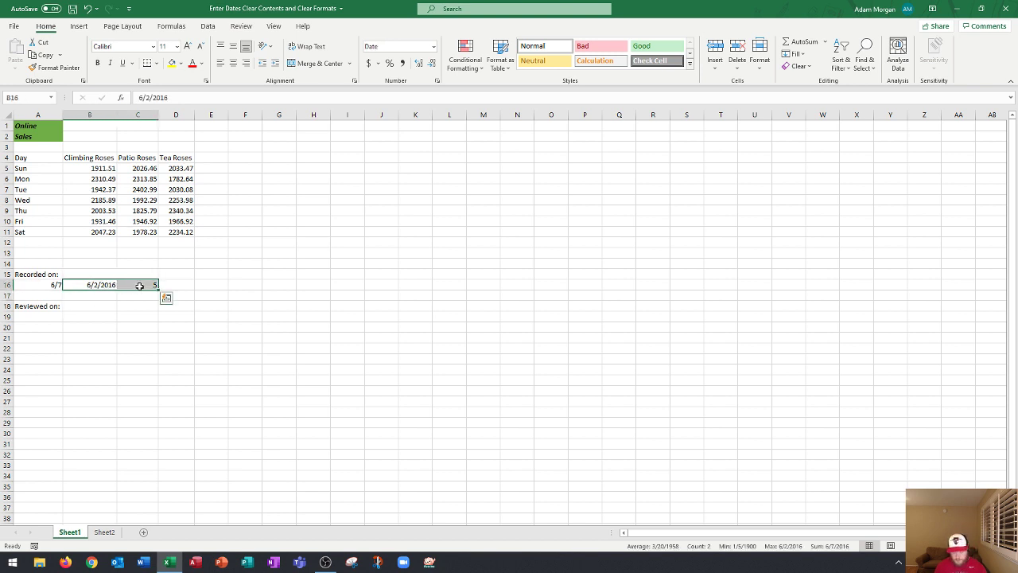
key("Delete")
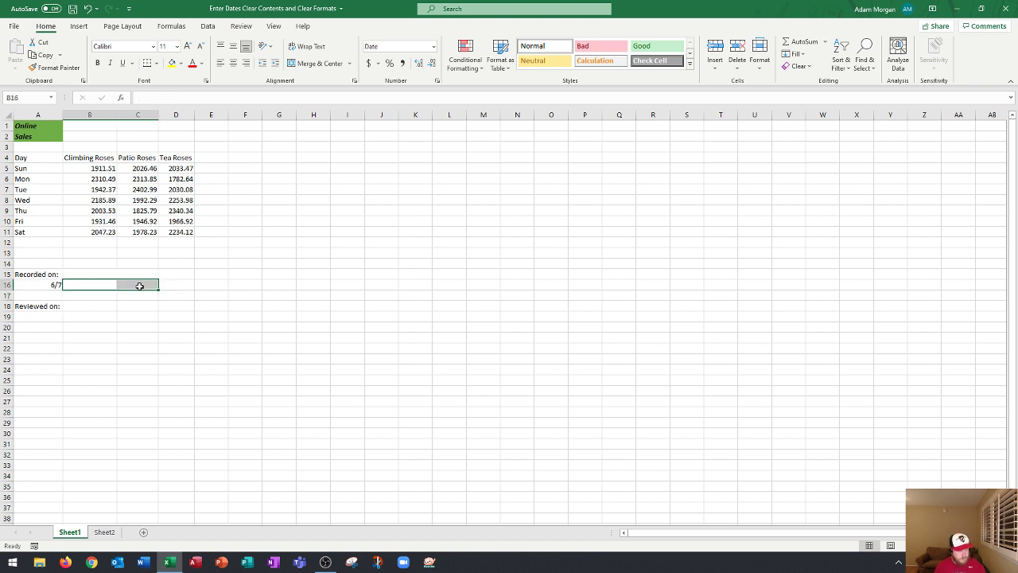
Open the detailed number format settings for the recorded date in A16, keeping the cell in view.
left_click(48, 284)
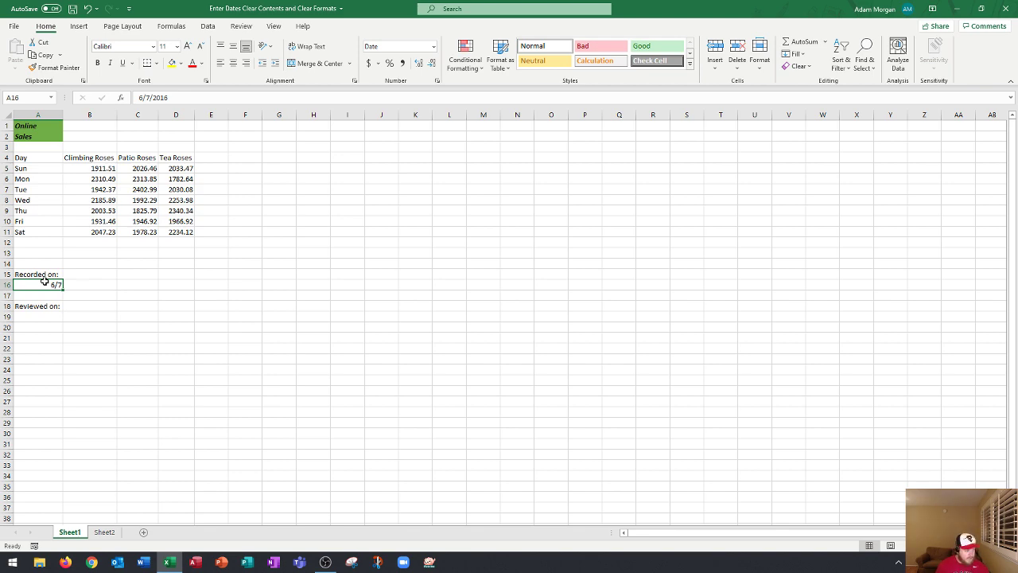
scroll(45, 282, "up", 4)
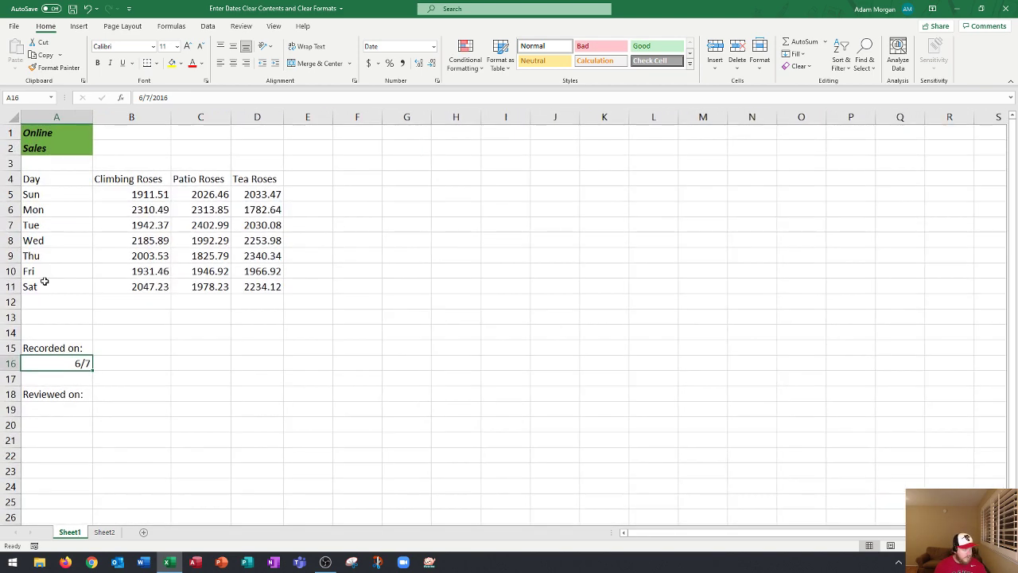
scroll(47, 283, "up", 1)
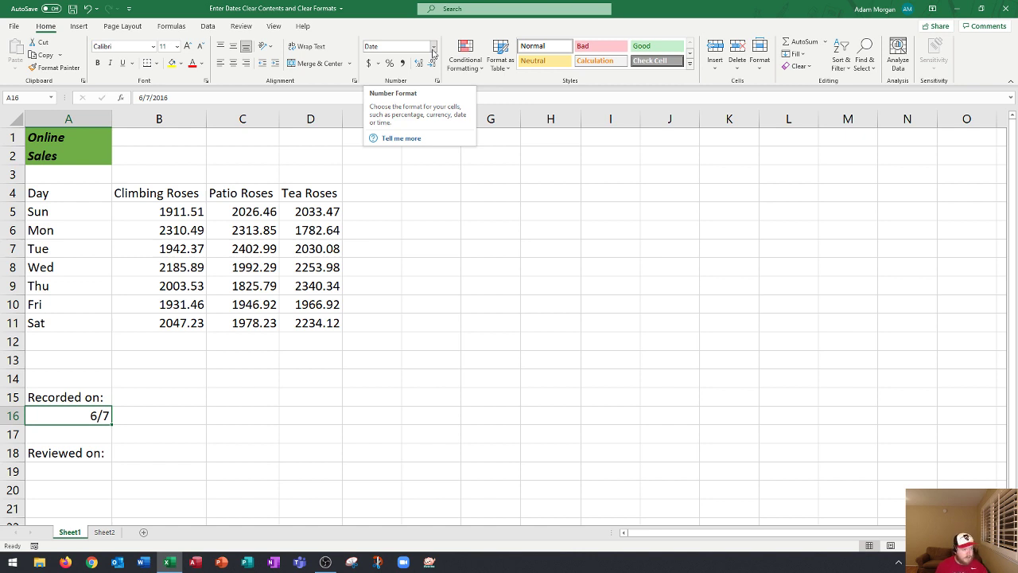
left_click(434, 49)
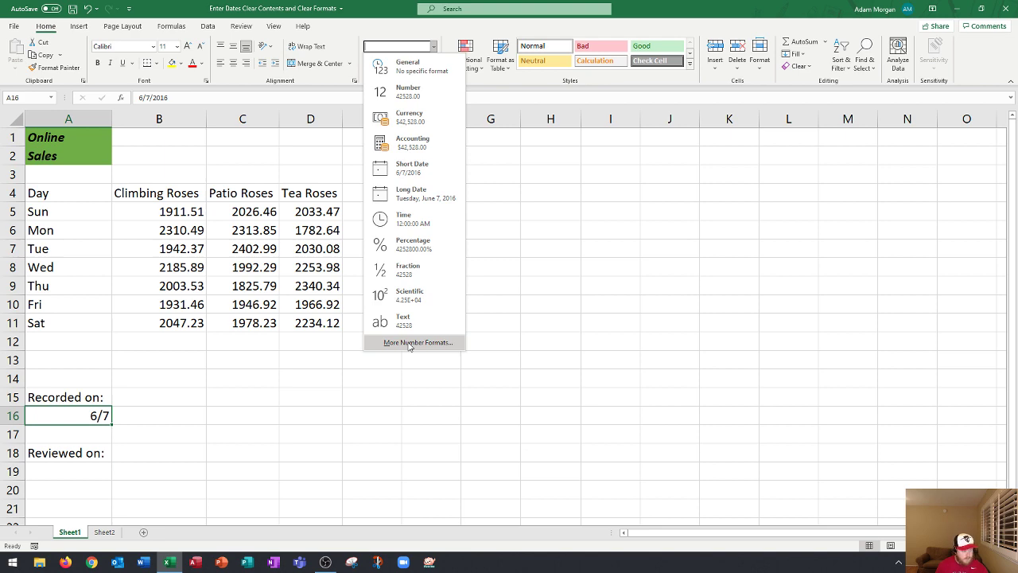
left_click(410, 342)
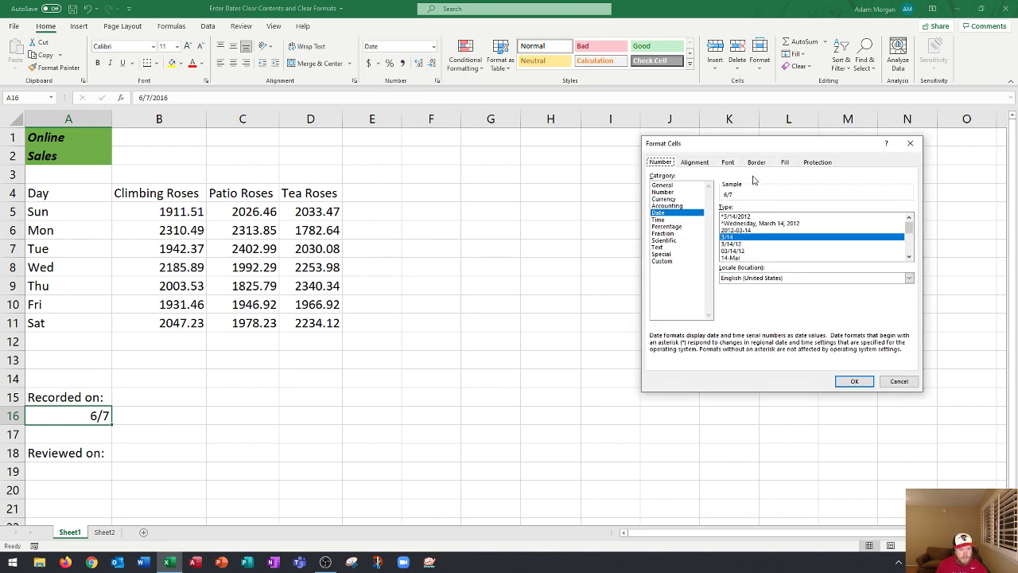
left_click_drag(762, 146, 631, 147)
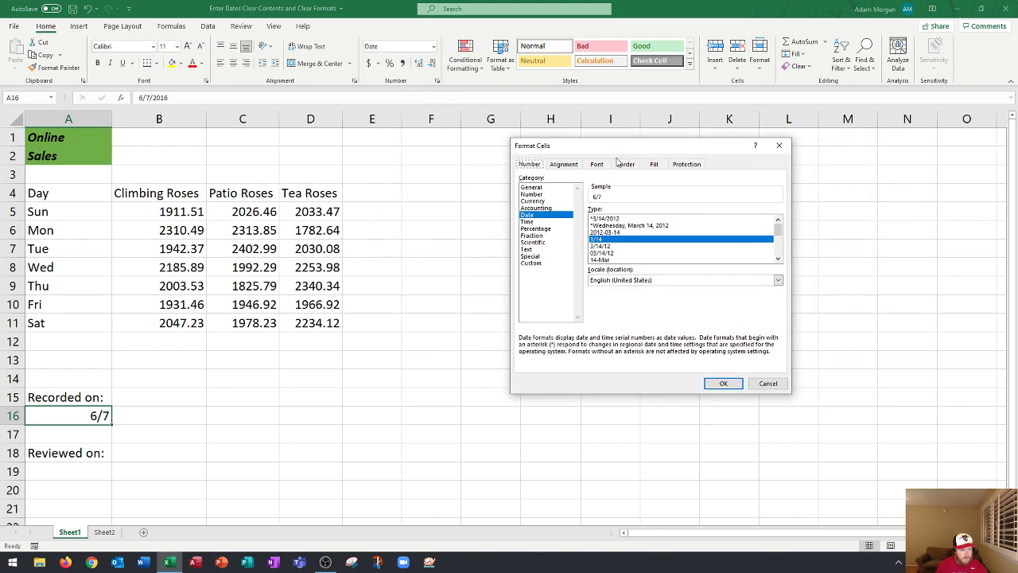
Preview the recorded date in the General category and in several Date types, including the long weekday, 2012-03-14 and 03/14/12 styles.
left_click(543, 188)
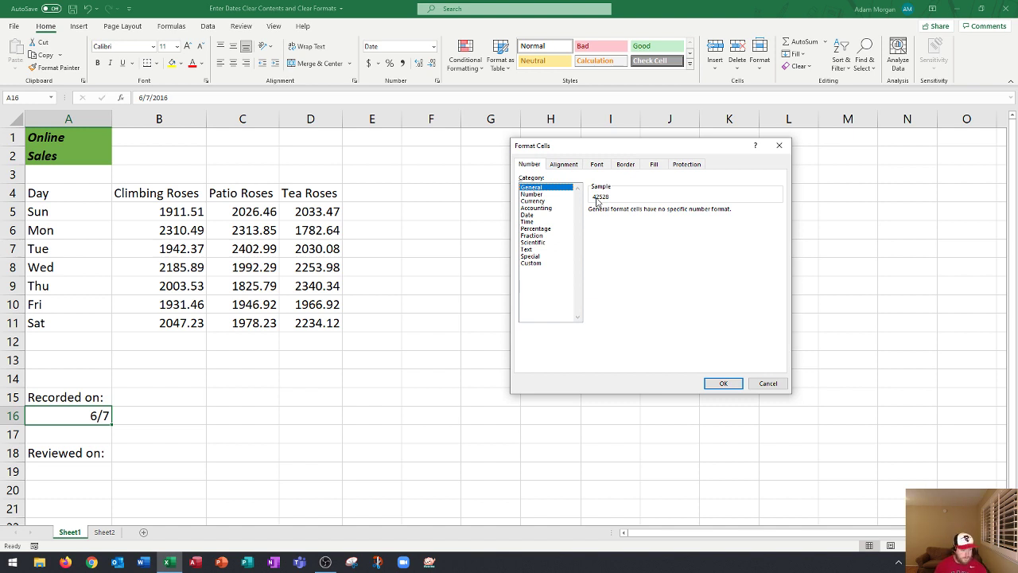
left_click(533, 215)
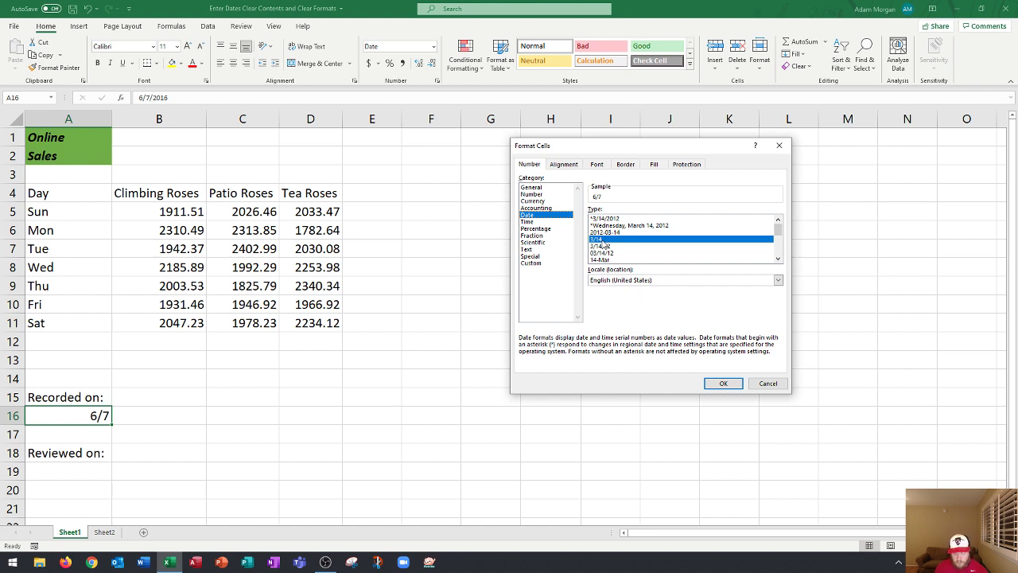
left_click(608, 218)
left_click(609, 225)
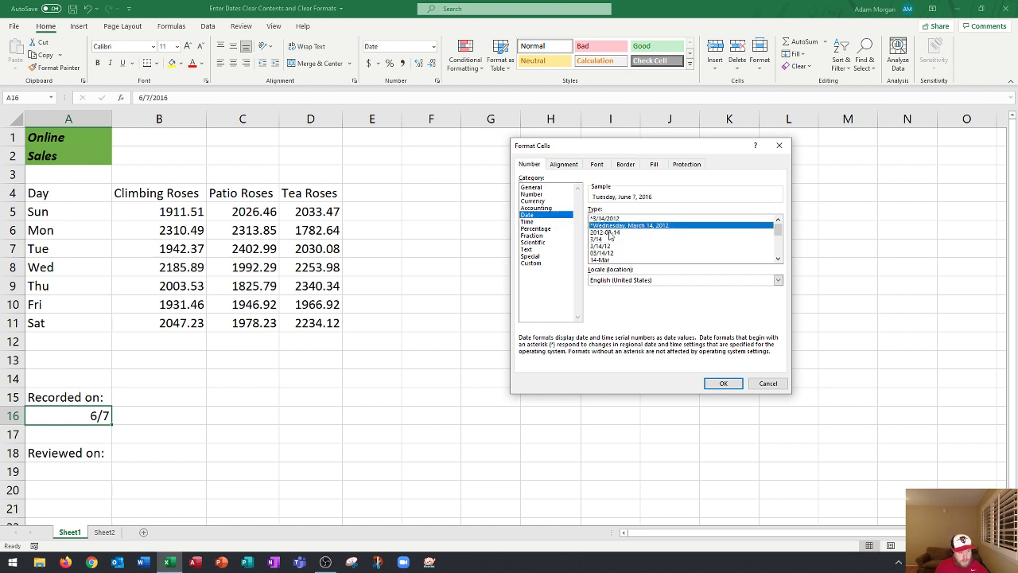
left_click(610, 231)
left_click(611, 247)
left_click(612, 253)
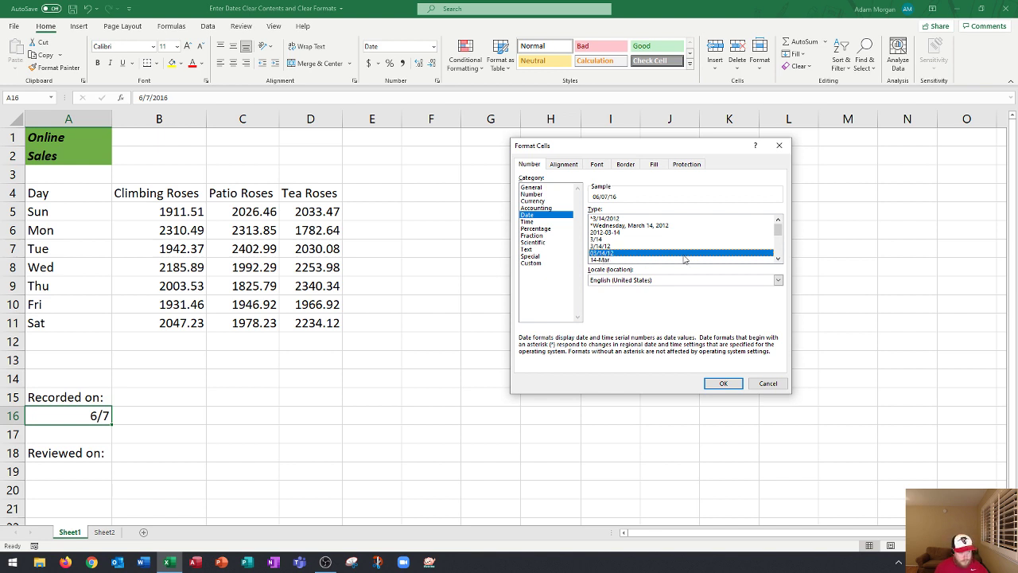
Apply the 3/14/12 date type to the recorded date in A16.
left_click(614, 247)
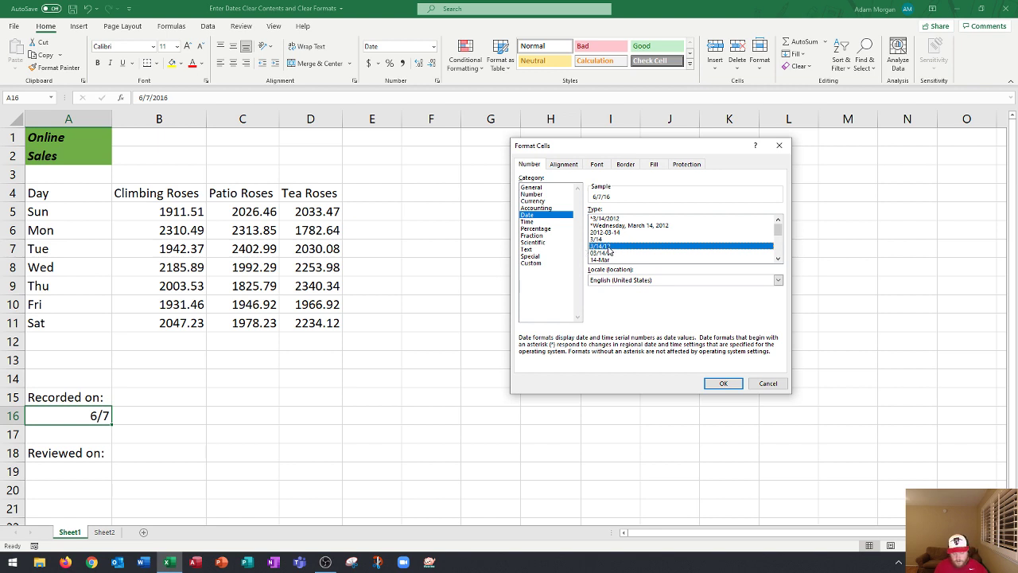
left_click(726, 384)
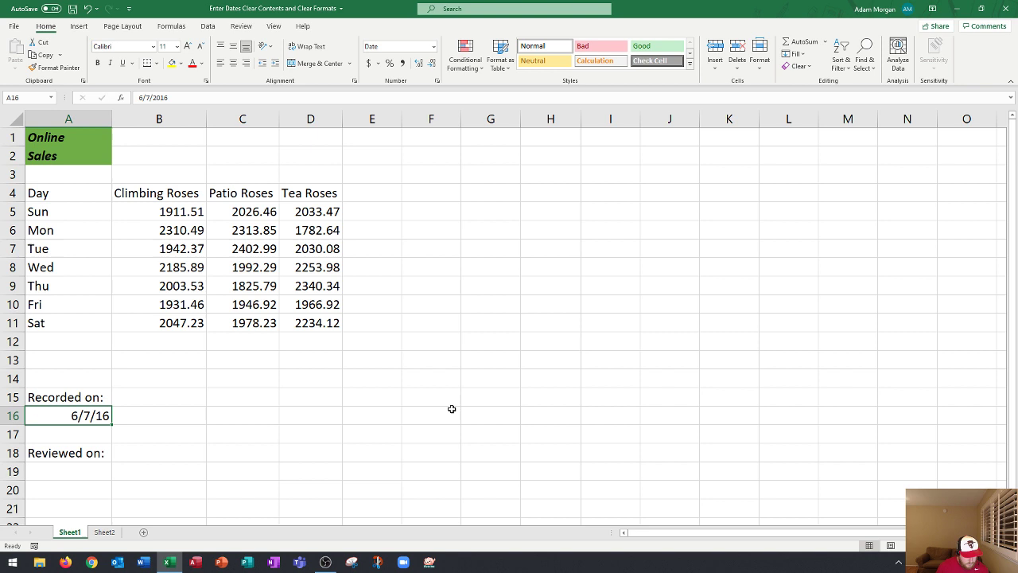
Replace the date under "Recorded on:" in A16 with 5/4/2021 and reselect the cell.
type("5/4/2021")
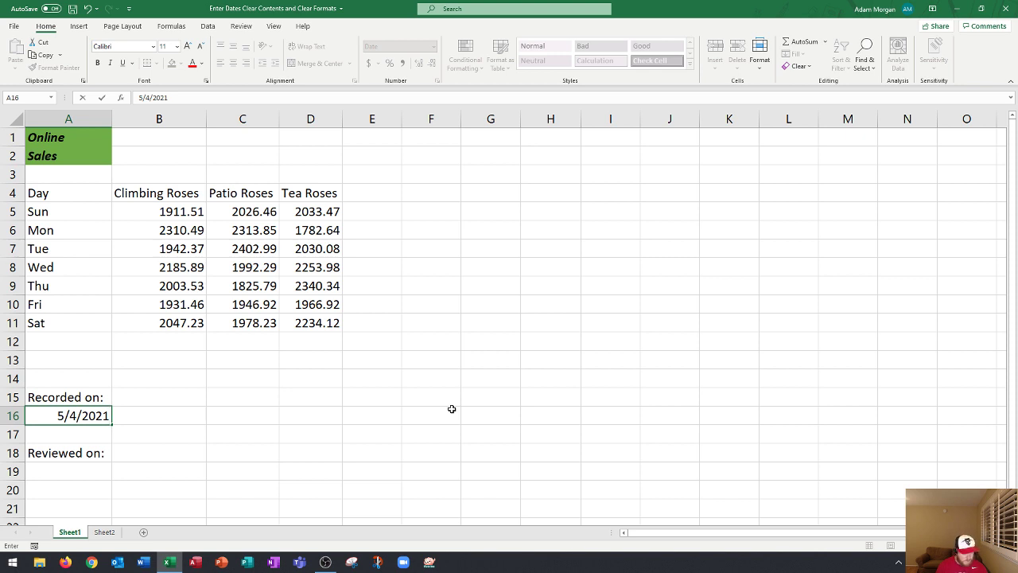
key("Return")
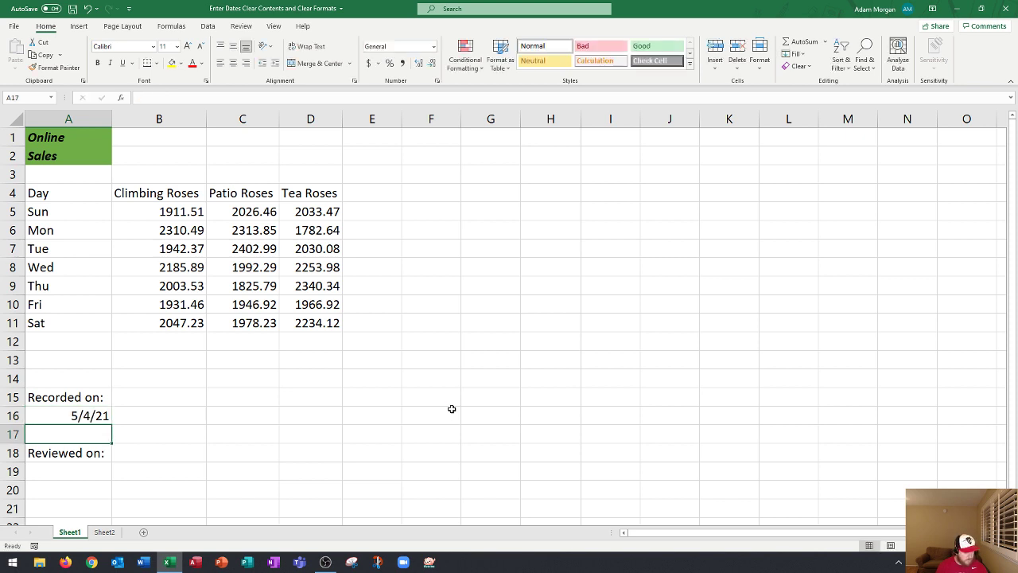
key("Up")
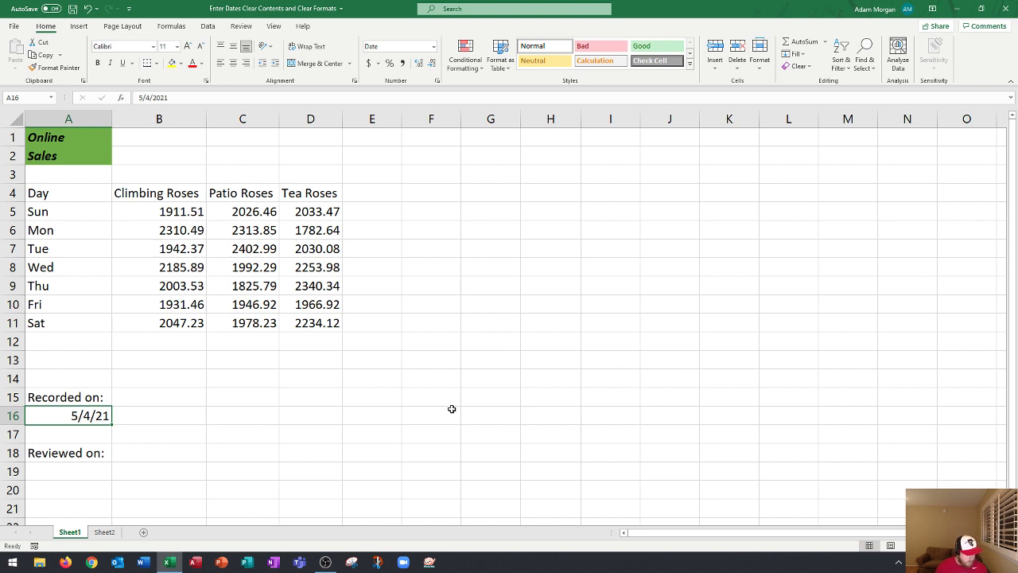
Enter the date 5/4/2021 under "Reviewed on:" in A19 and look through the number formats available for it.
key("Down")
key("Down")
key("Down")
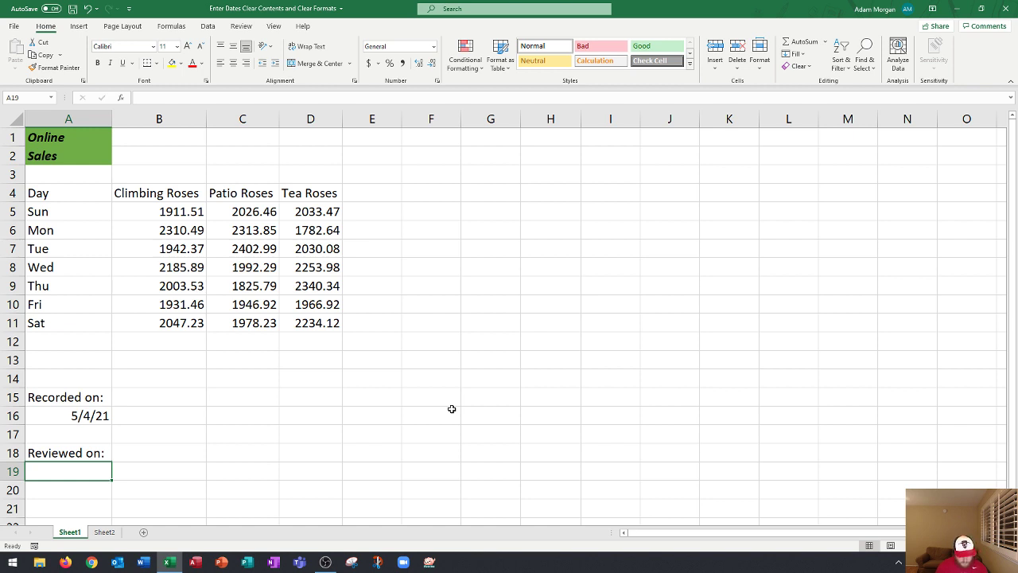
type("5/4/2021")
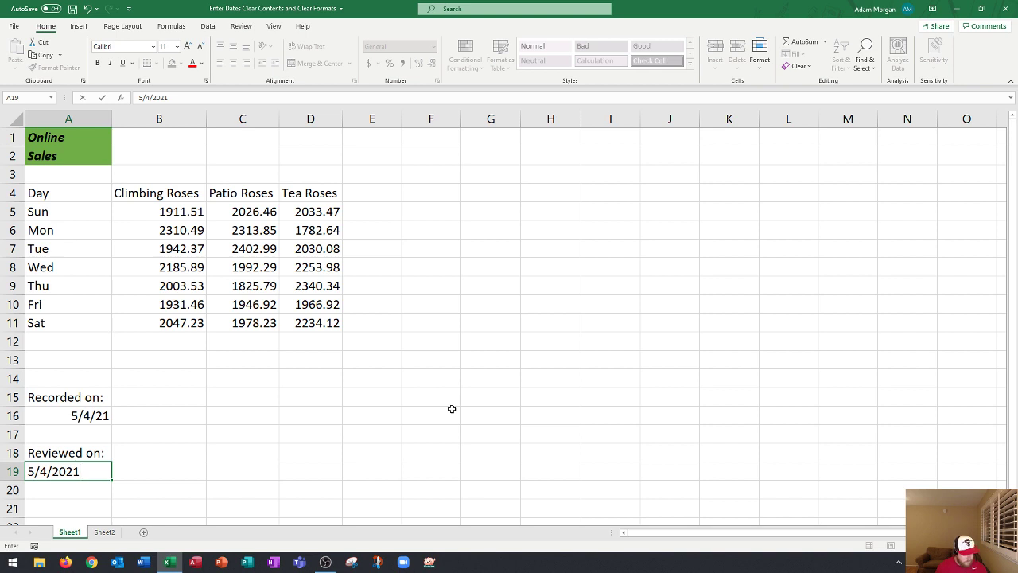
key("Return")
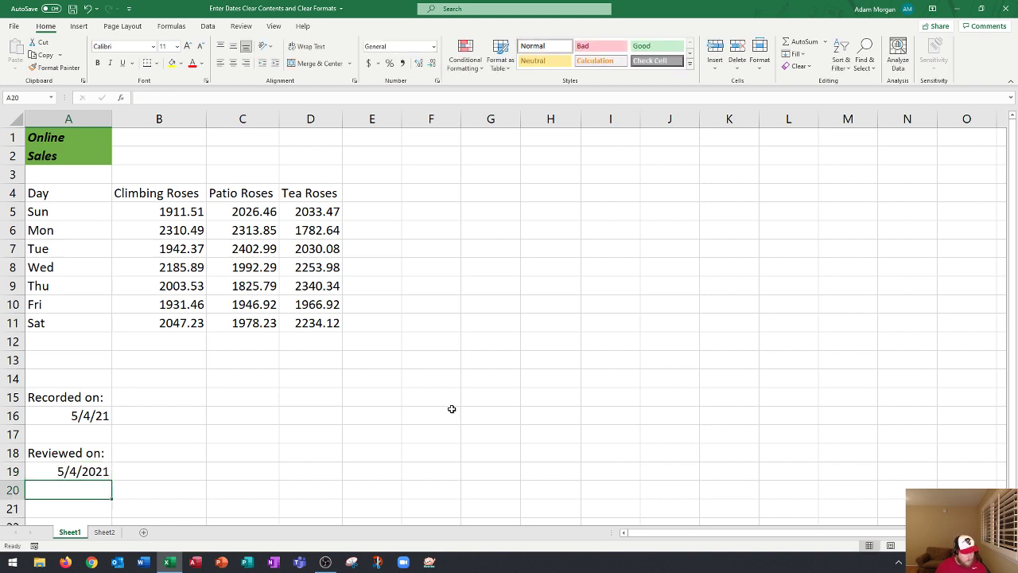
key("Up")
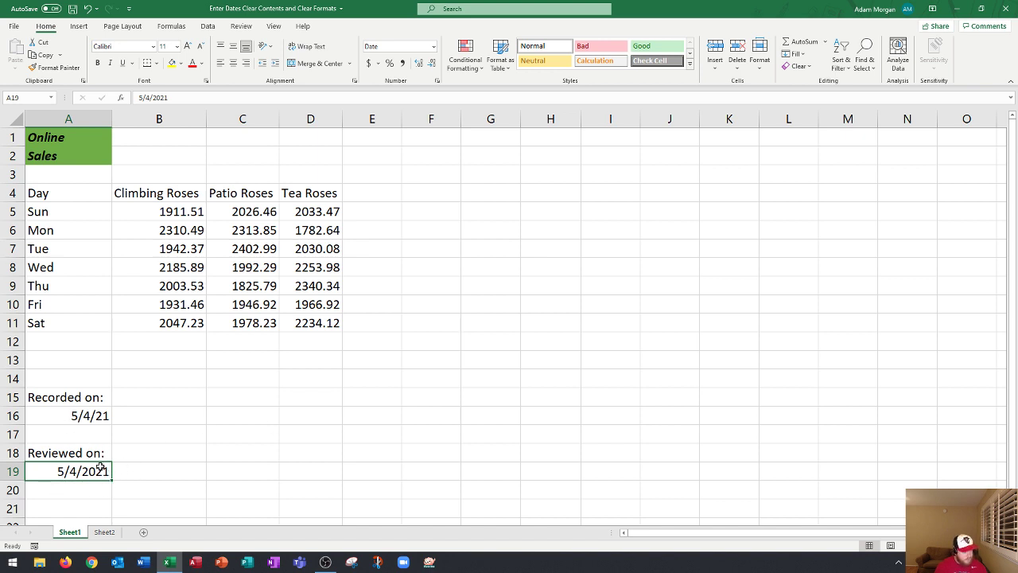
left_click(434, 46)
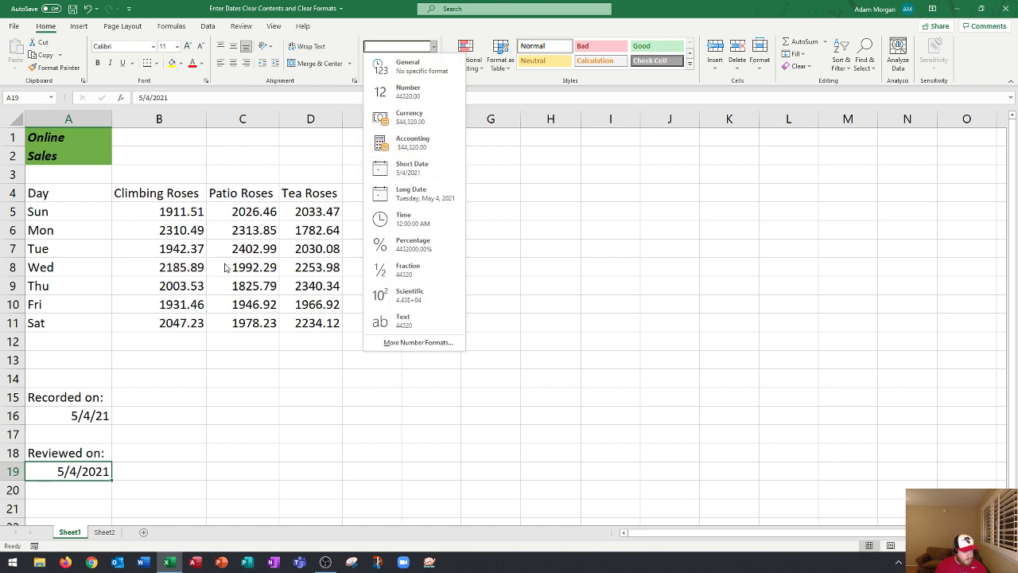
left_click(71, 471)
Change the date under "Recorded on:" in A16 to 3/16/16, and select the reviewed date in A19.
left_click(74, 417)
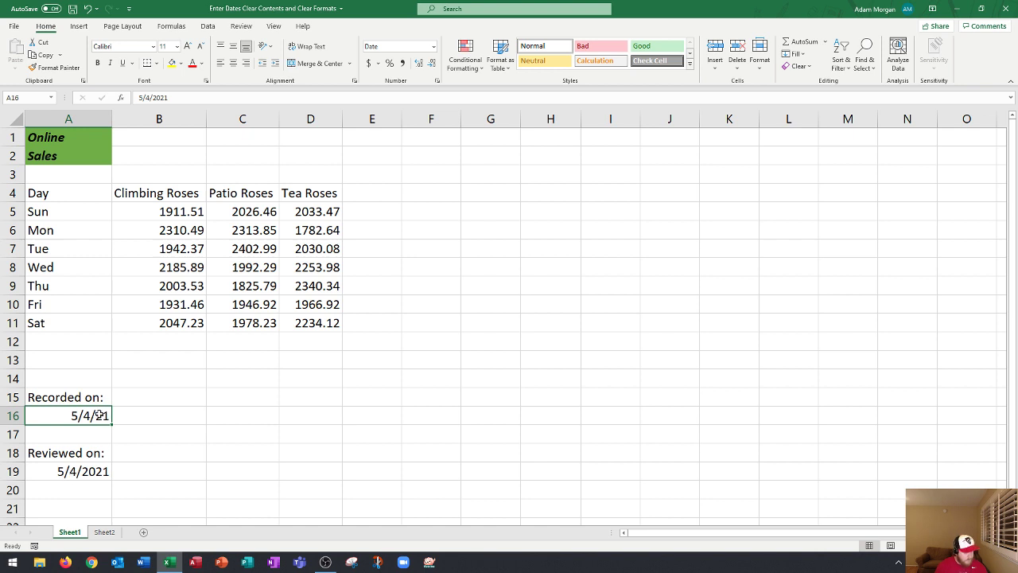
type("3/")
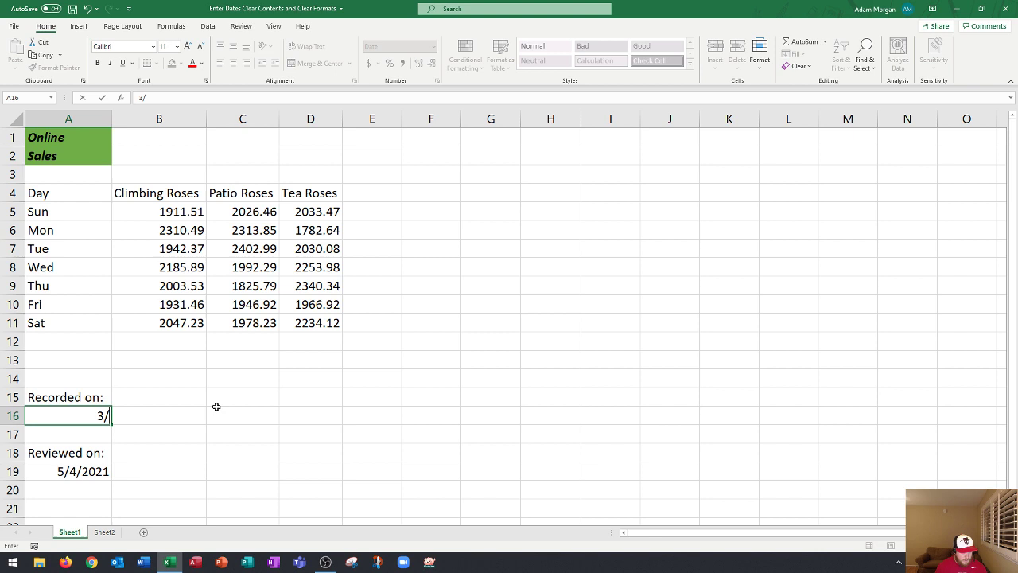
type("16/16")
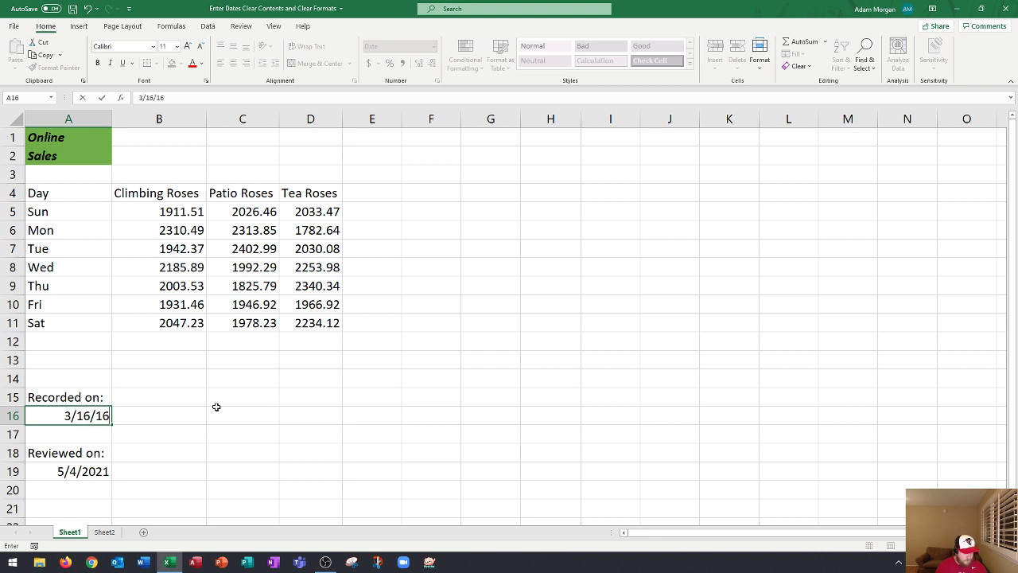
key("Return")
left_click(103, 416)
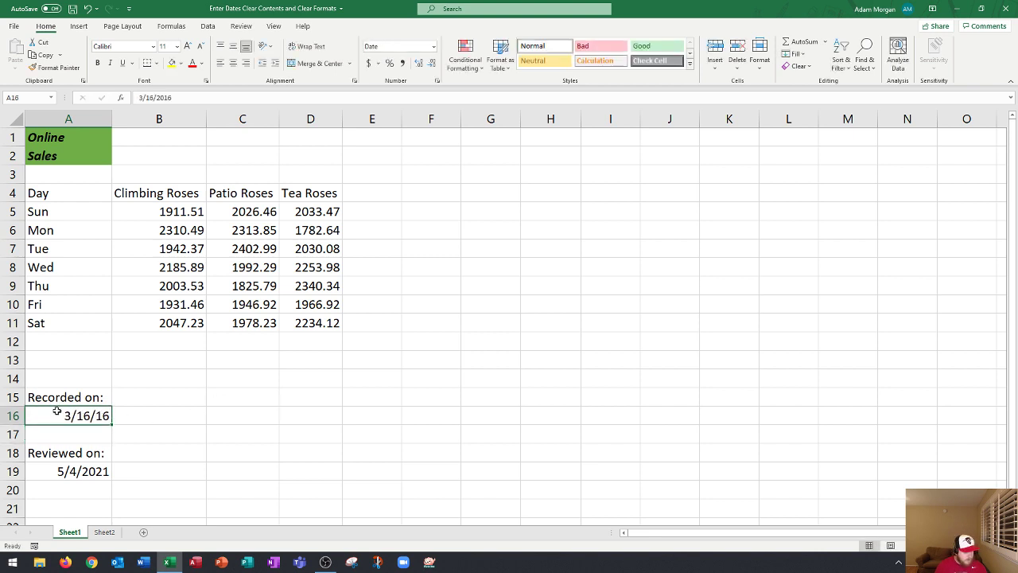
left_click(65, 478)
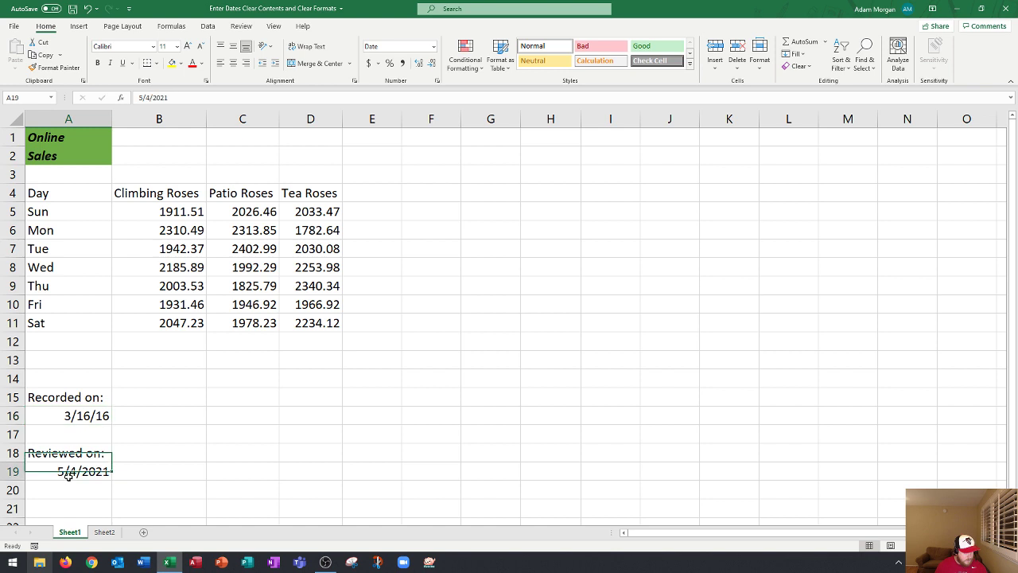
Copy the date format of the recorded date in A16 to the reviewed date in A19 with Format Painter.
left_click(84, 415)
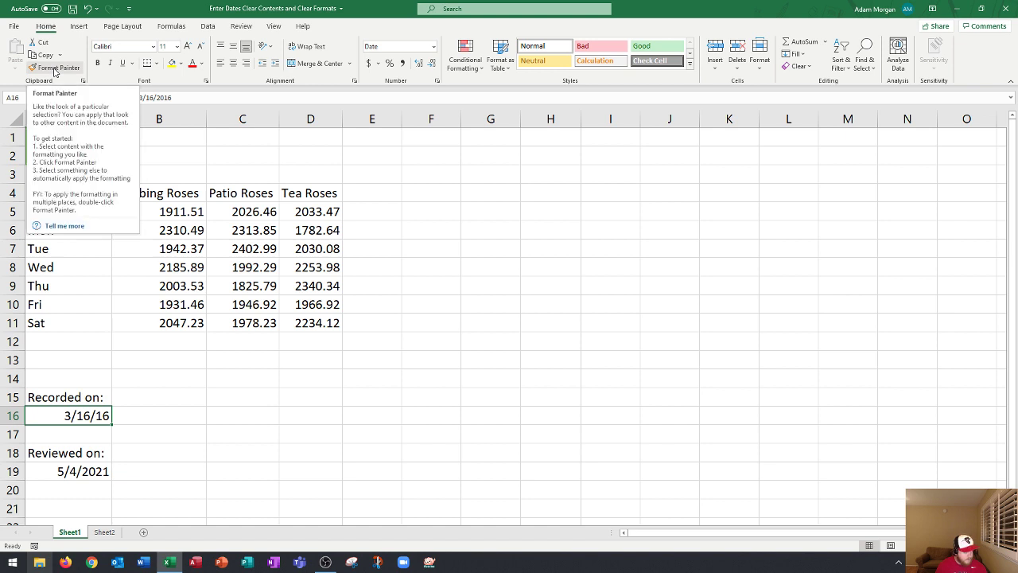
left_click(54, 70)
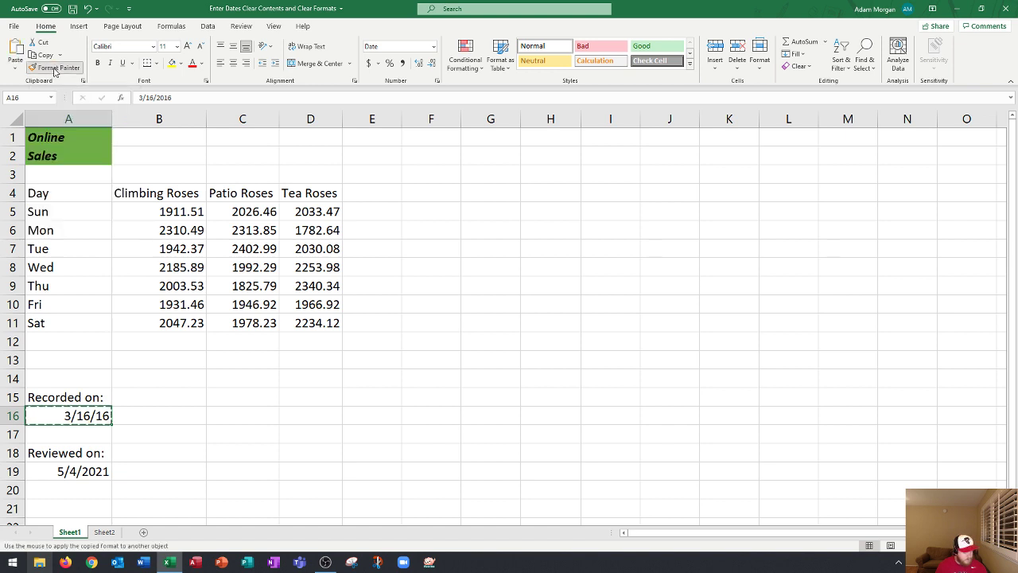
left_click(82, 471)
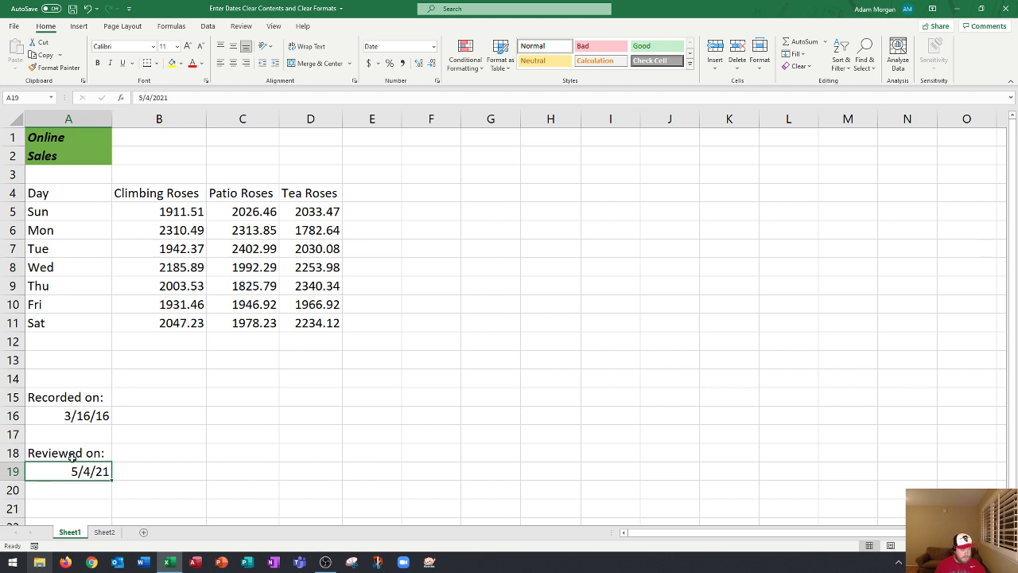
Try the two-digit-year dates 5/4/30 and 5/4/29 in A19 under "Reviewed on:", reselecting the cell after each to check its century.
type("5/4/30")
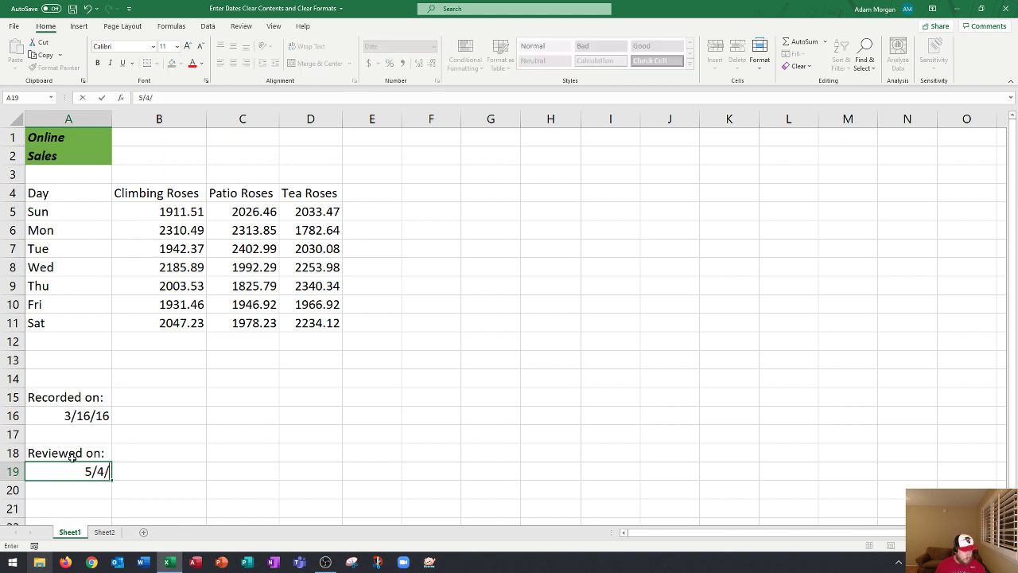
left_click(72, 468)
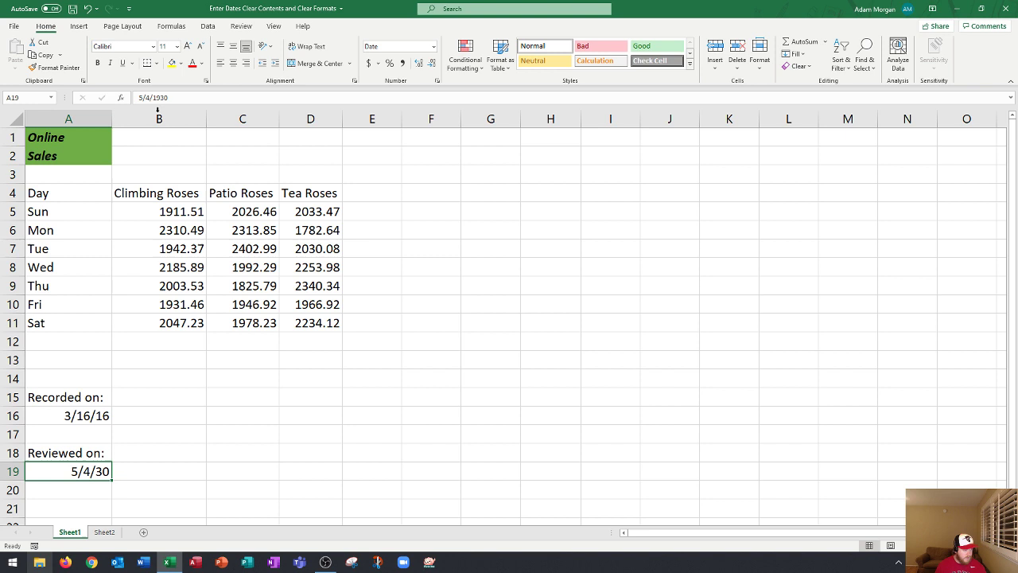
type("5")
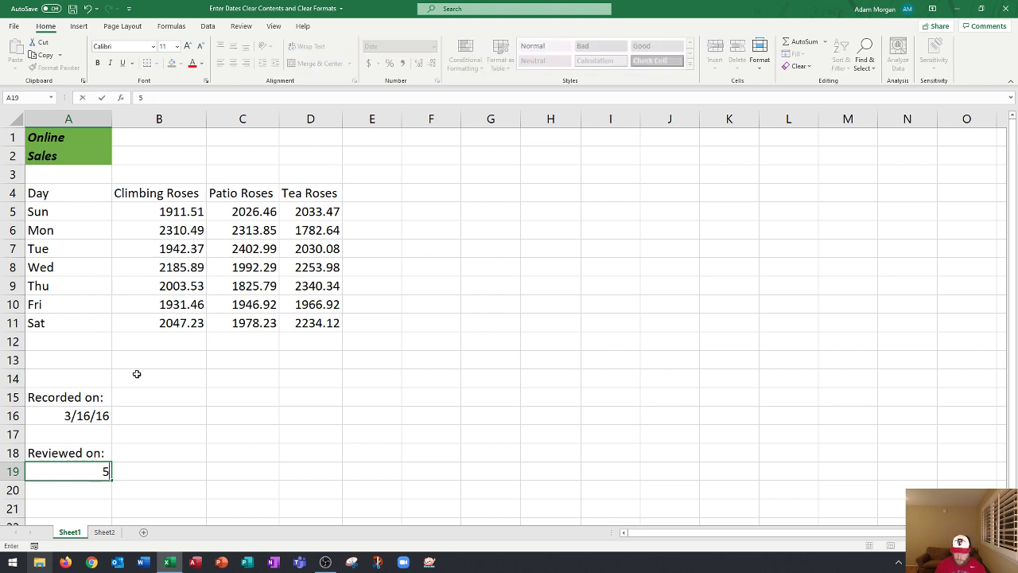
type("/4/29")
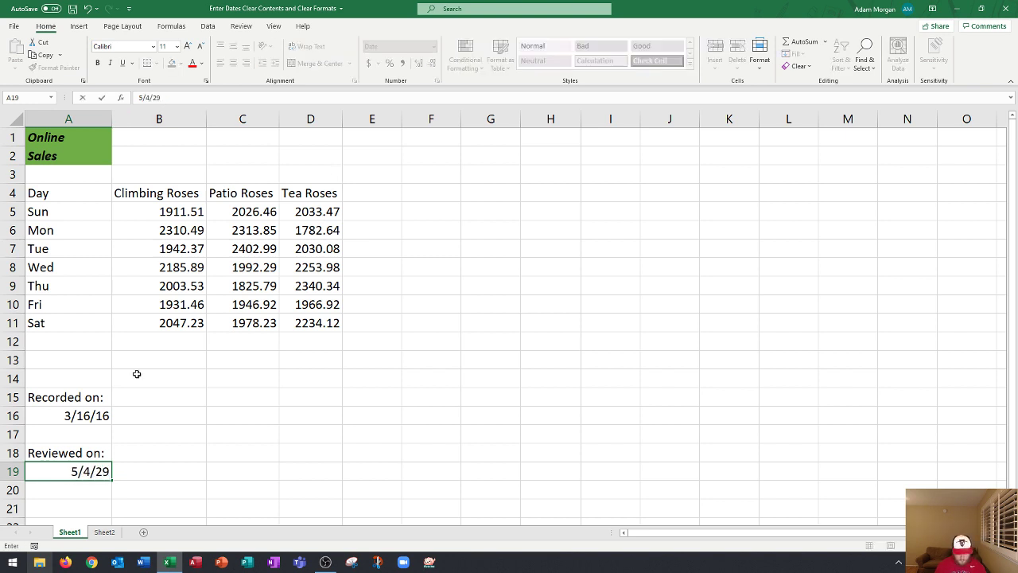
key("Return")
left_click(82, 470)
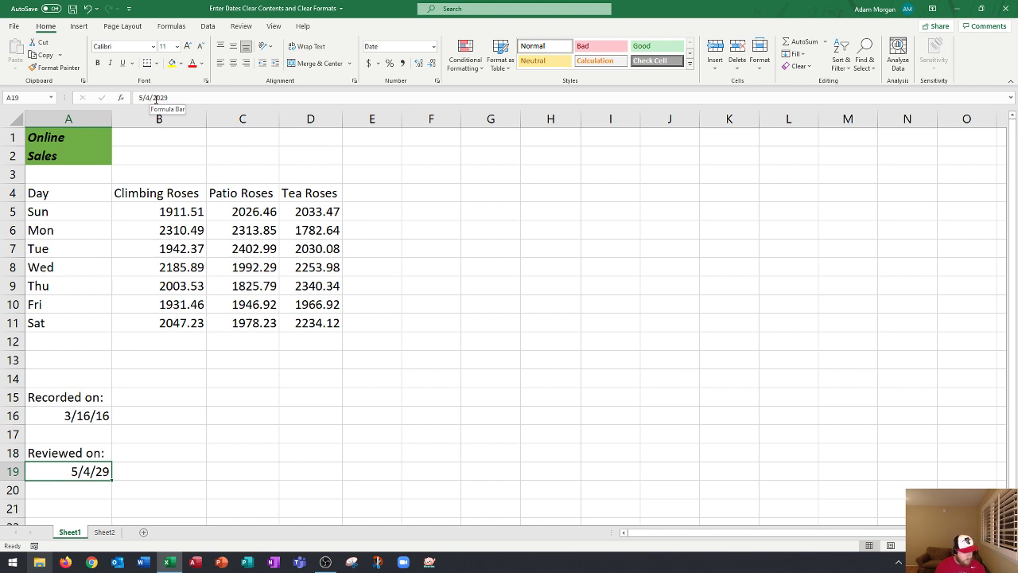
Set the reviewed date in A19 to 5/4/2021 and reselect the cell.
type("5/4/2021")
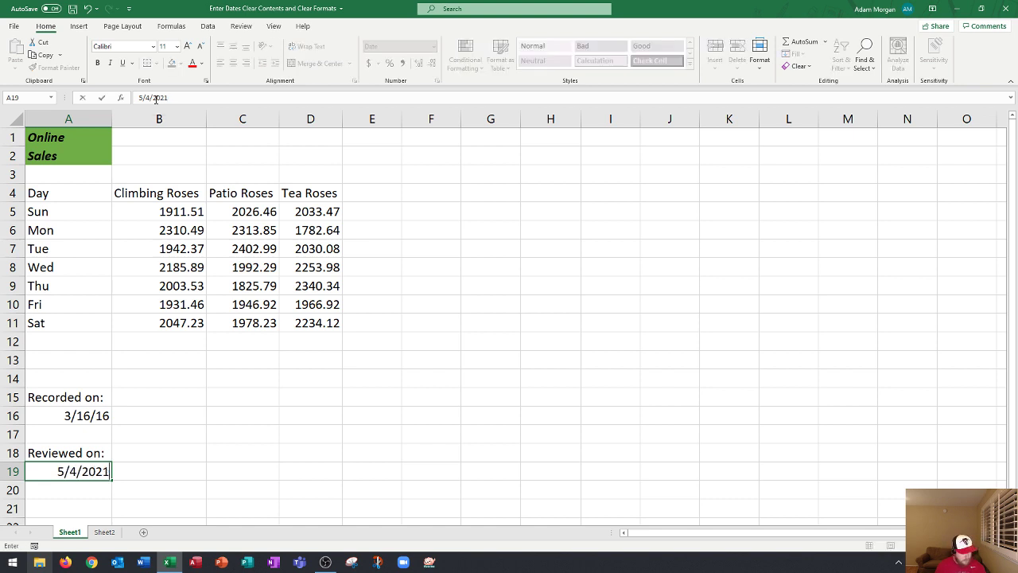
key("Return")
key("Up")
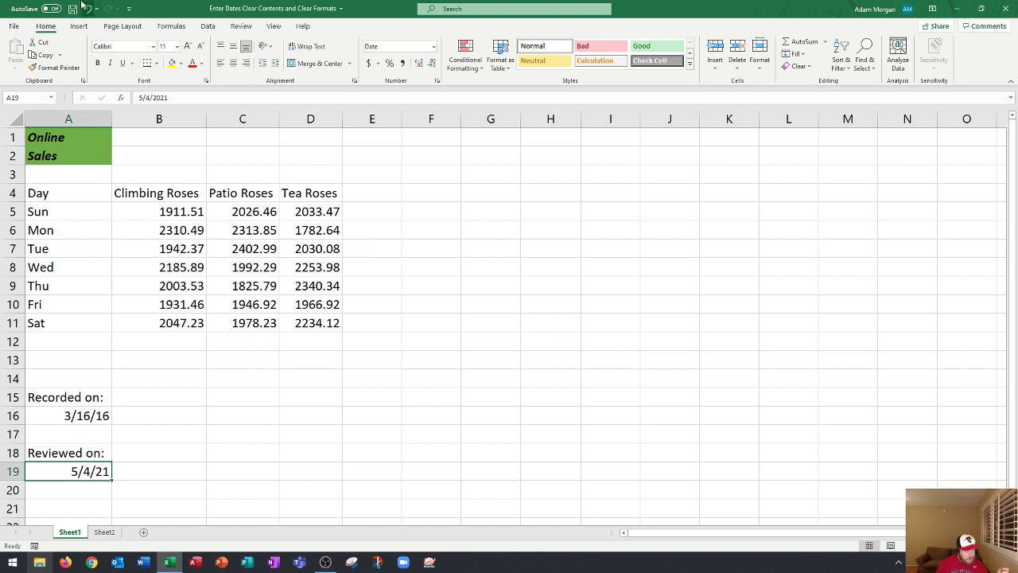
Clear only the contents of the title cells A1 and A2, leaving their formatting in place.
left_click_drag(64, 144, 72, 157)
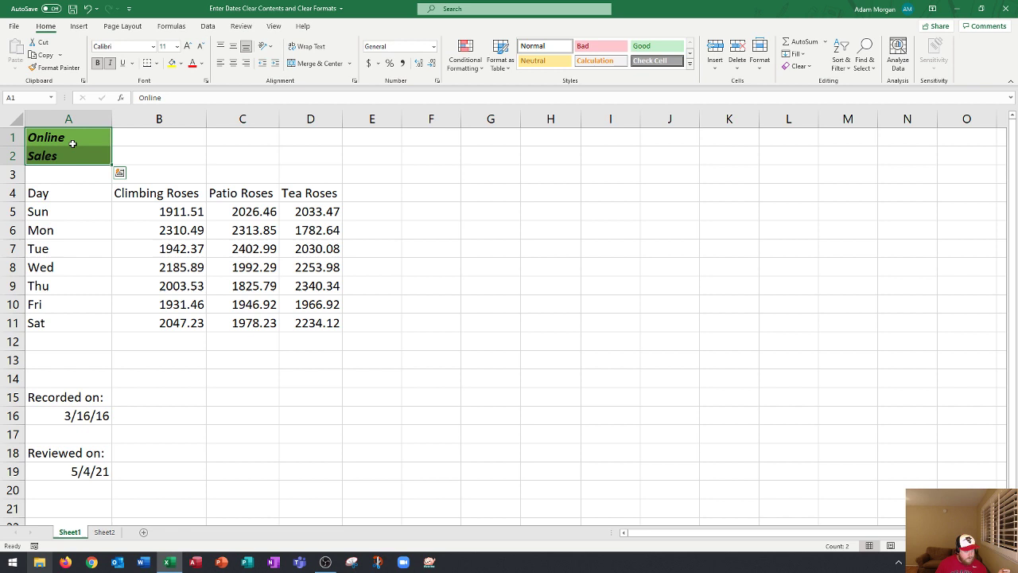
left_click(71, 139)
left_click(74, 156)
left_click(77, 139)
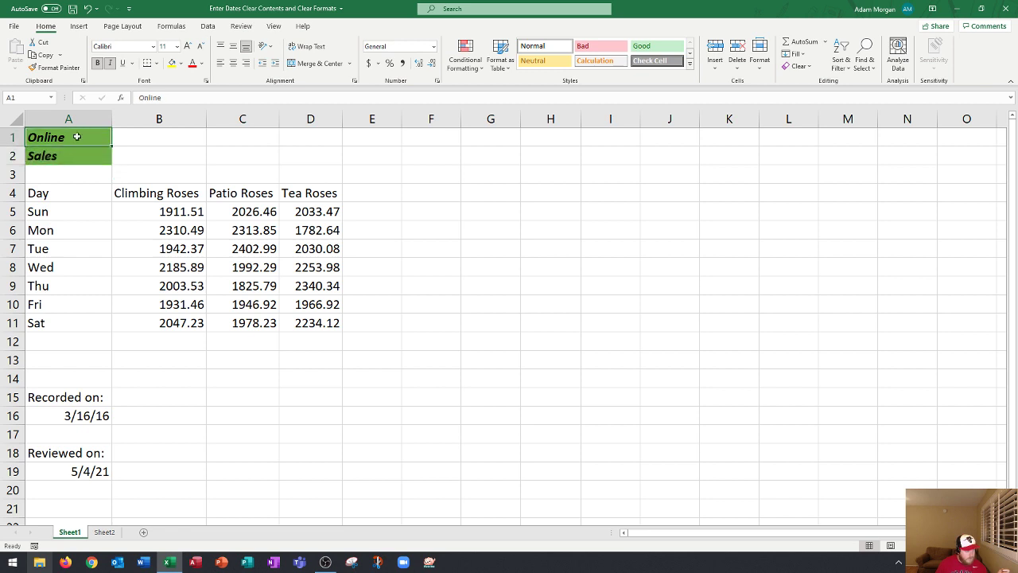
left_click(70, 157)
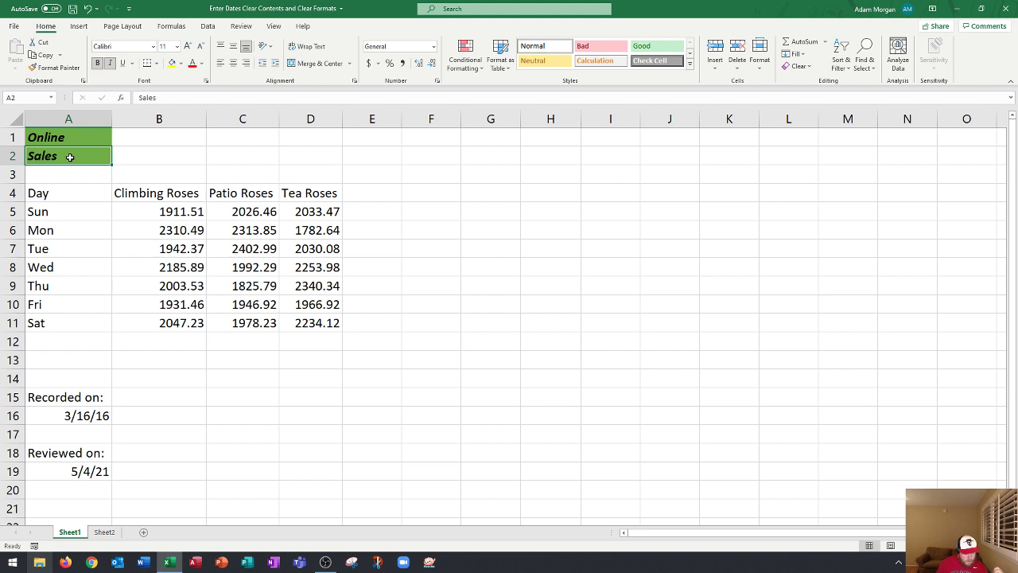
left_click(72, 139)
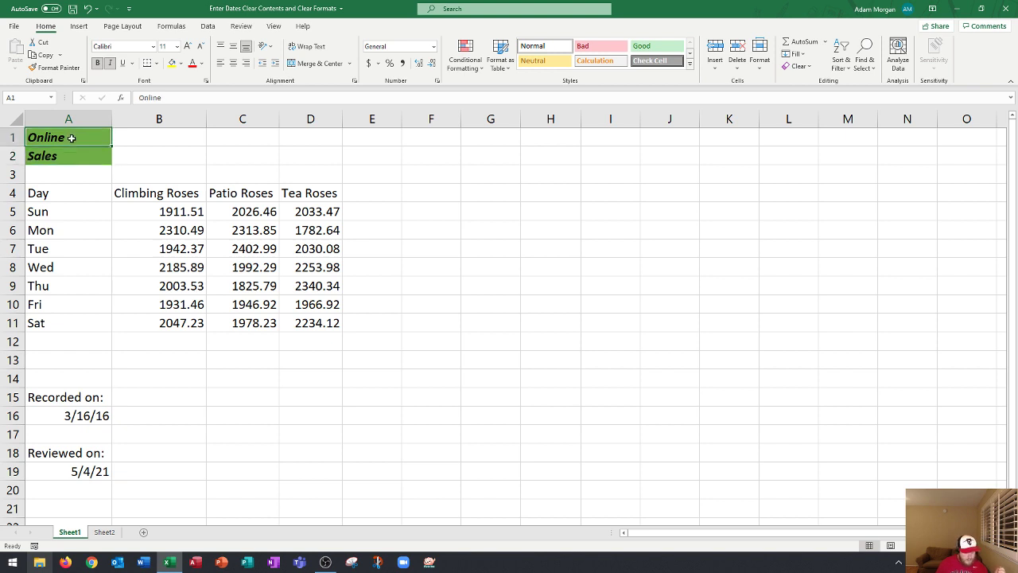
left_click(809, 71)
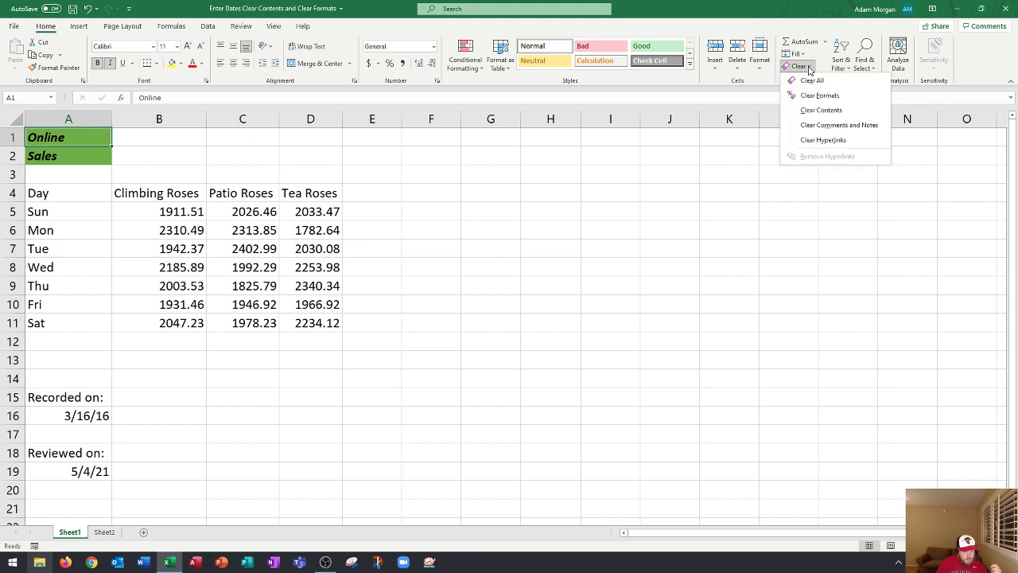
left_click(822, 113)
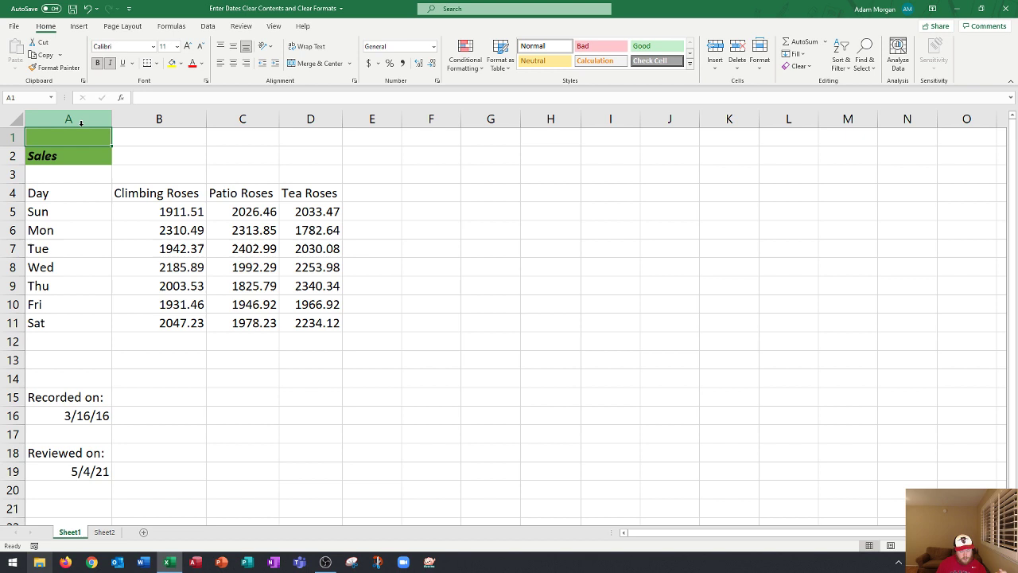
left_click(44, 158)
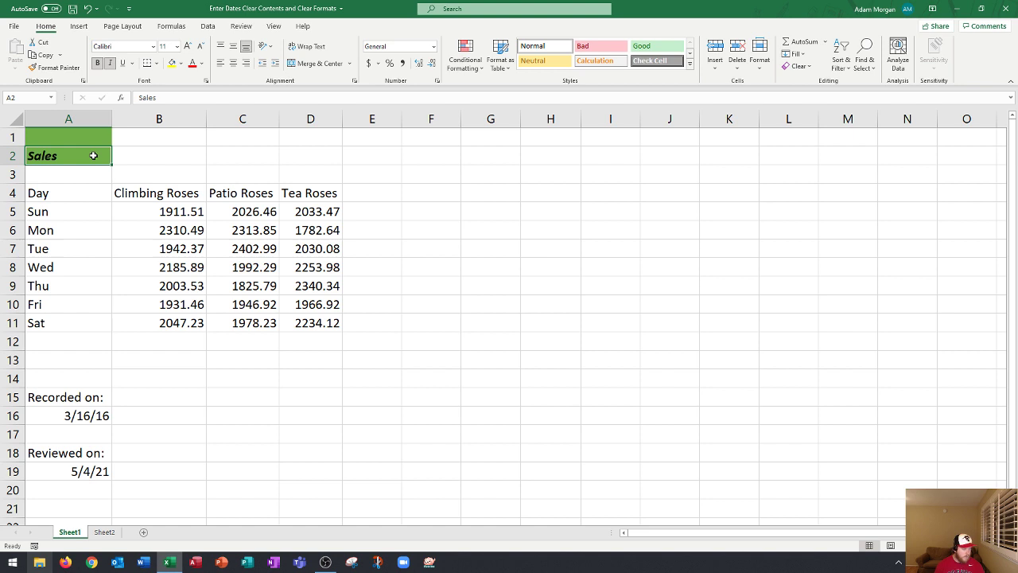
key("Delete")
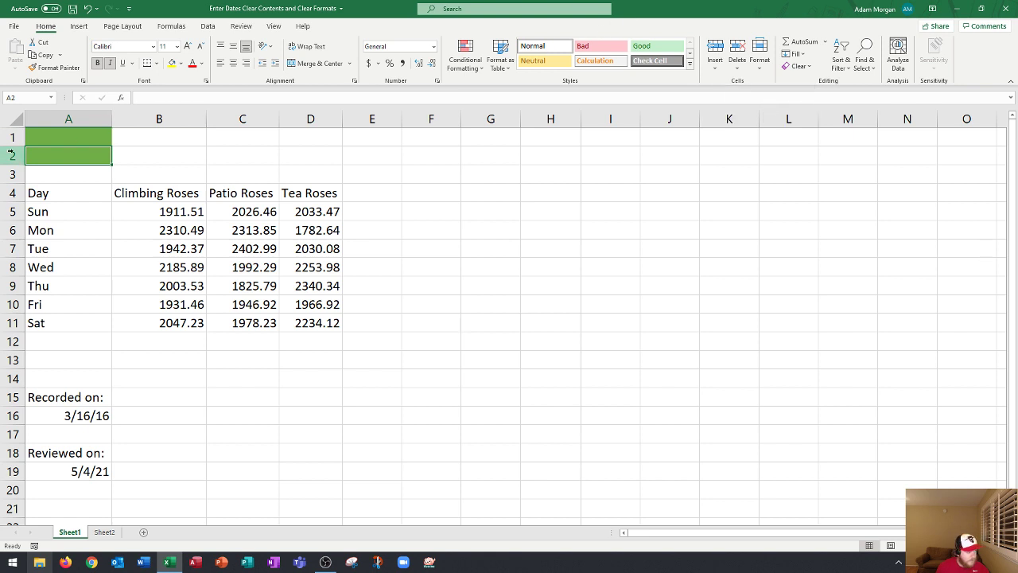
Enter the title "Online Sales" in A1 and keep the cell selected.
left_click(45, 143)
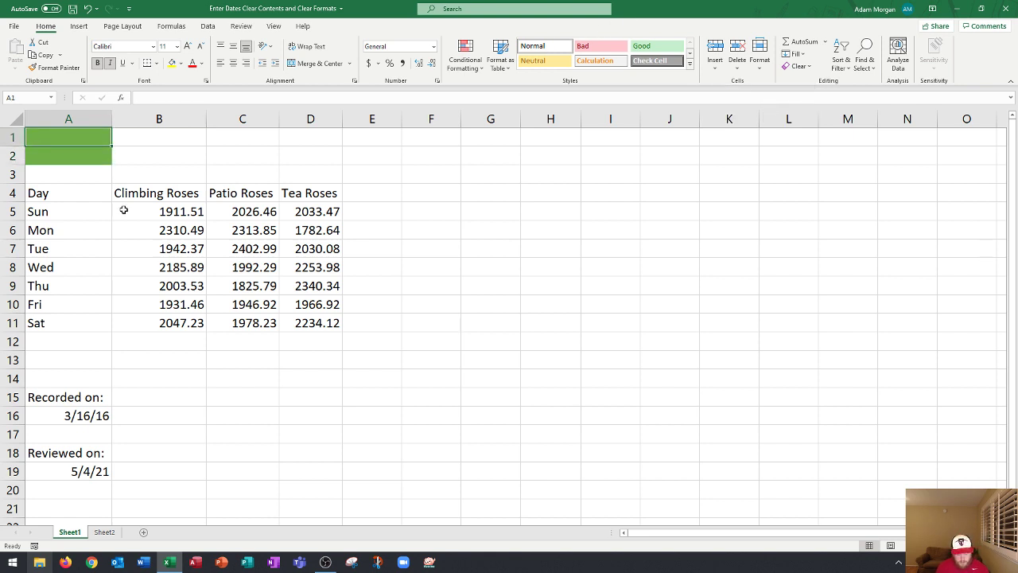
type("Online Sales")
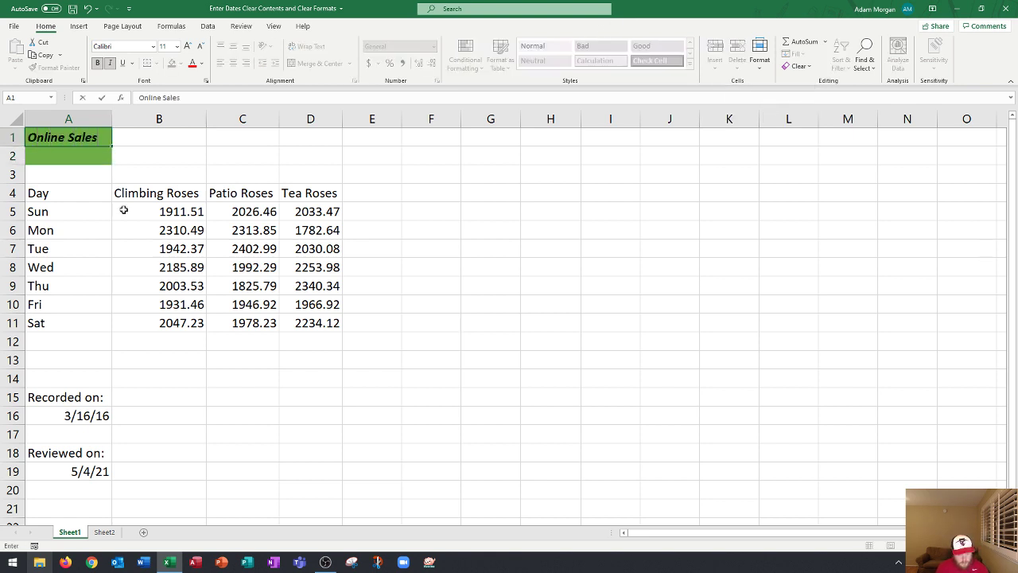
left_click(103, 97)
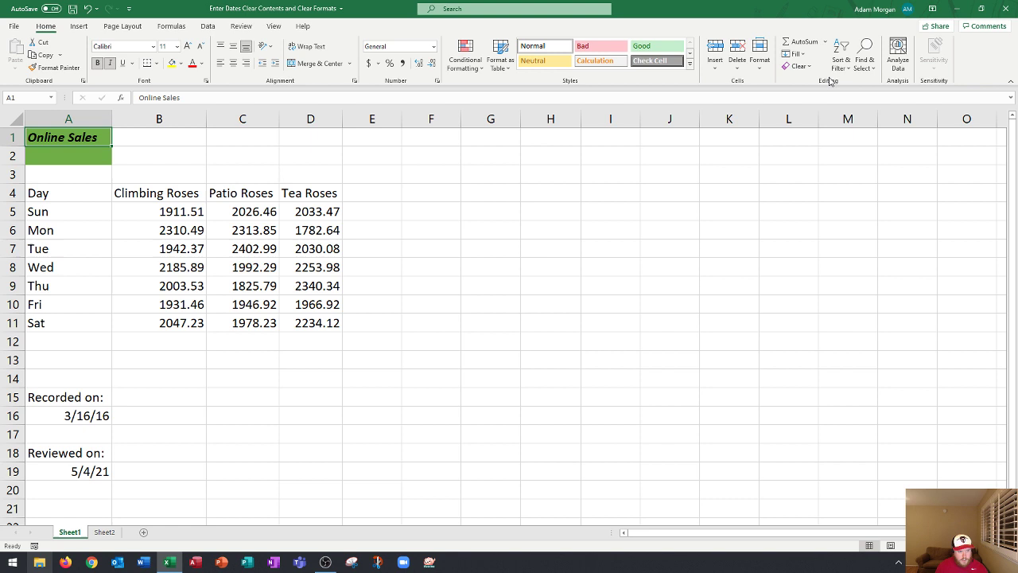
Clear the formats from the title in A1 and clear everything from A2 with Clear All.
left_click(797, 66)
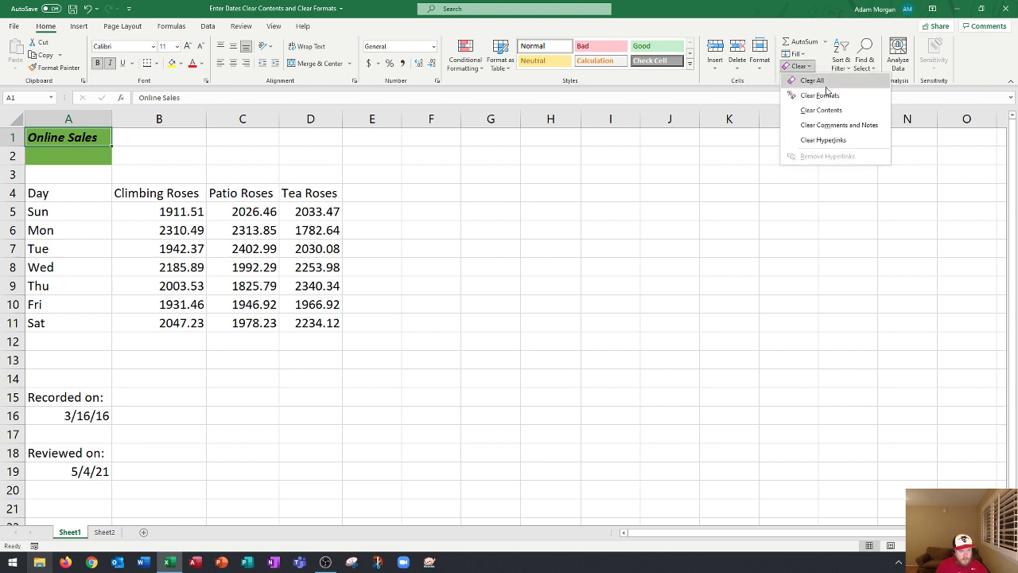
left_click(824, 99)
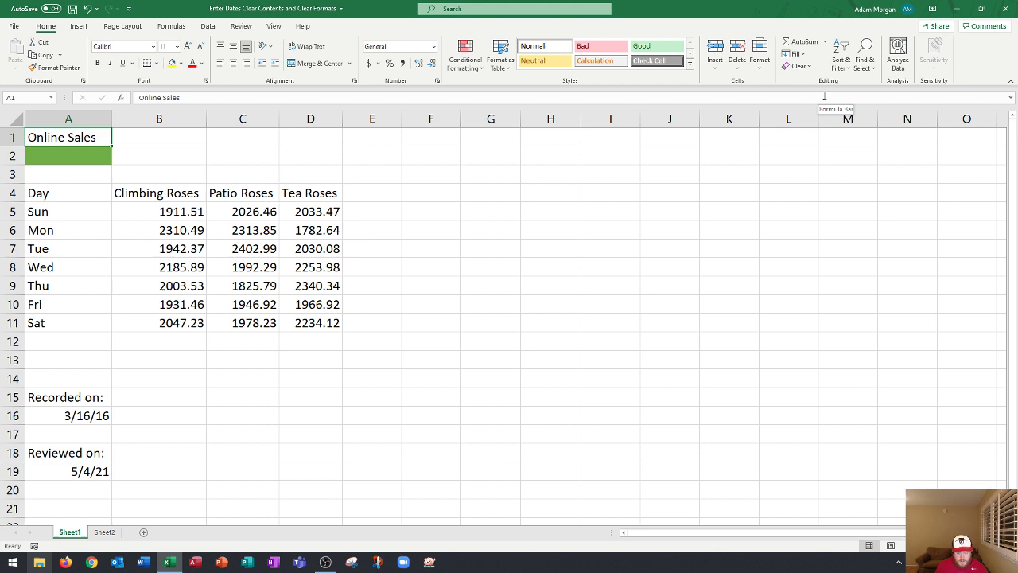
left_click(75, 156)
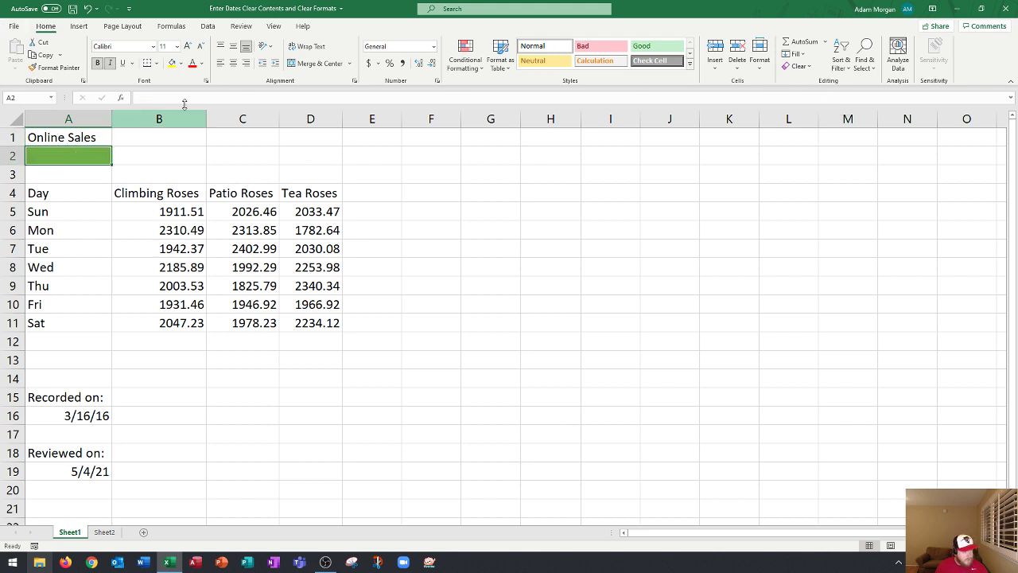
left_click(798, 66)
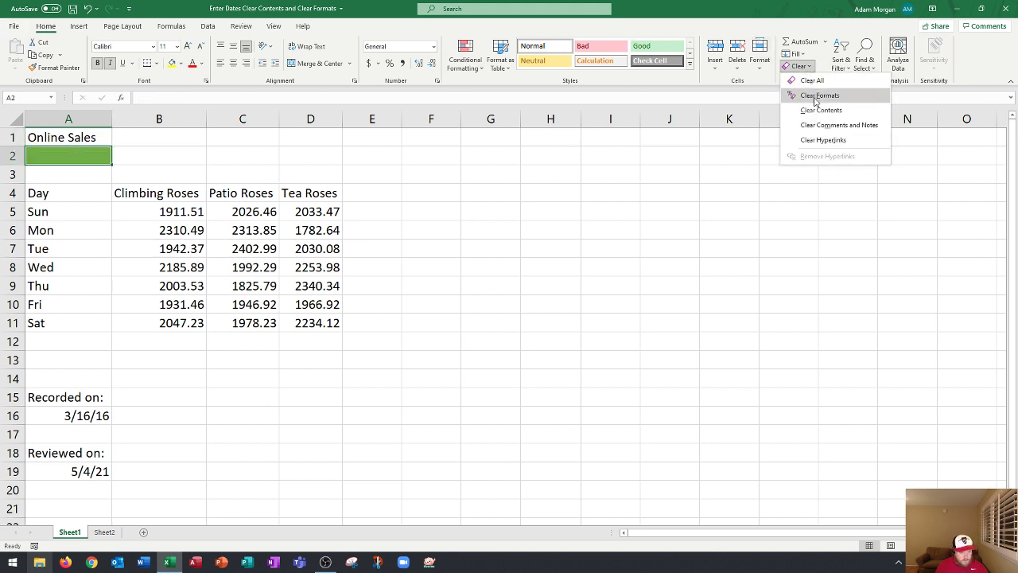
left_click(807, 79)
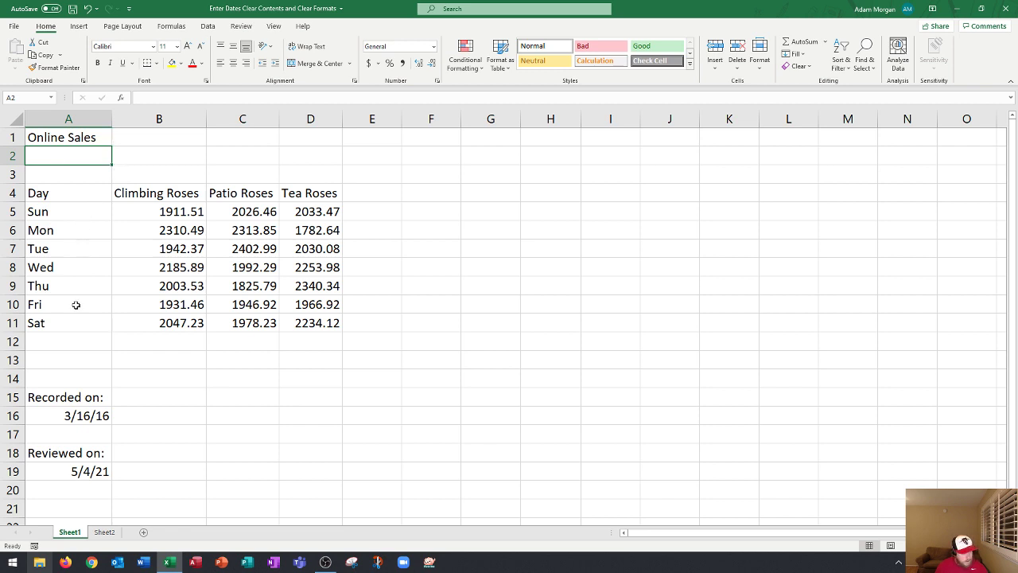
Clear the formats from the recorded date in A16 and undo that clearing.
left_click(96, 417)
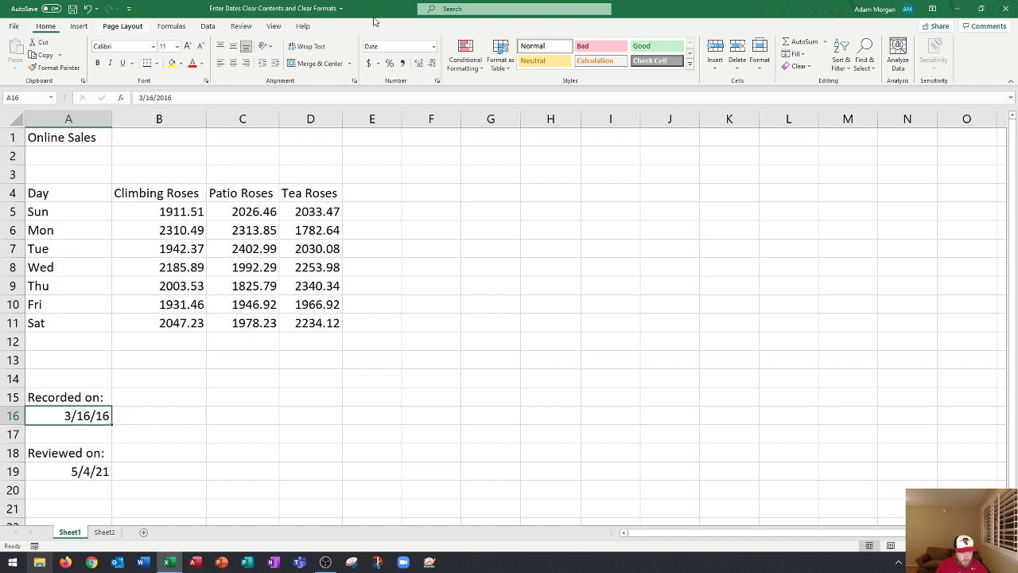
left_click(796, 66)
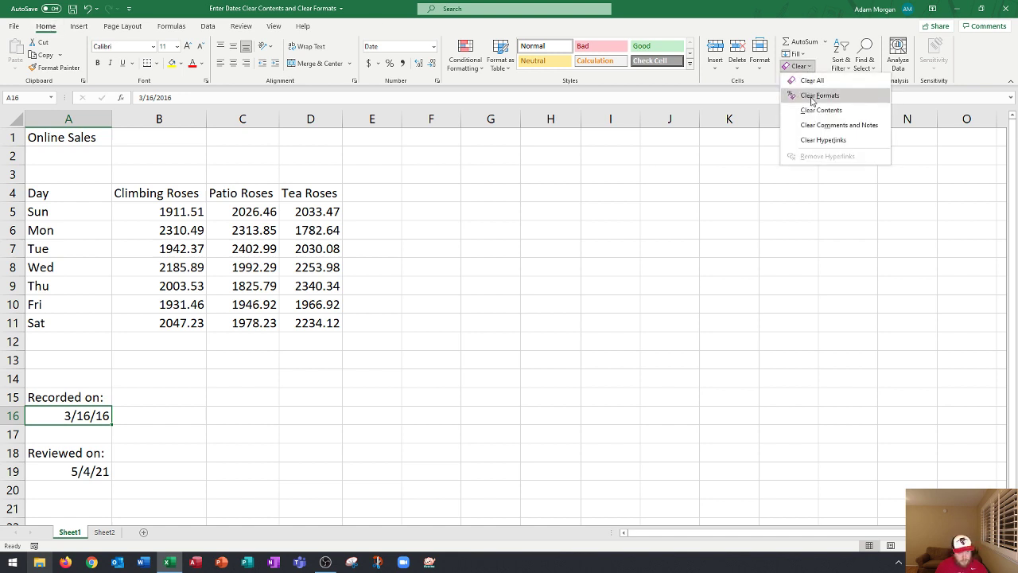
left_click(812, 97)
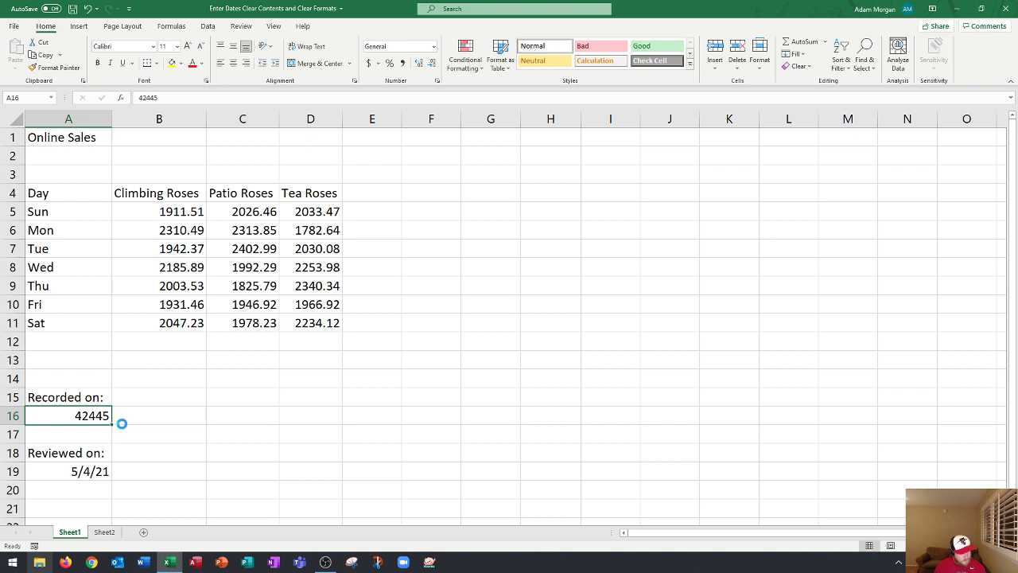
key("ctrl+z")
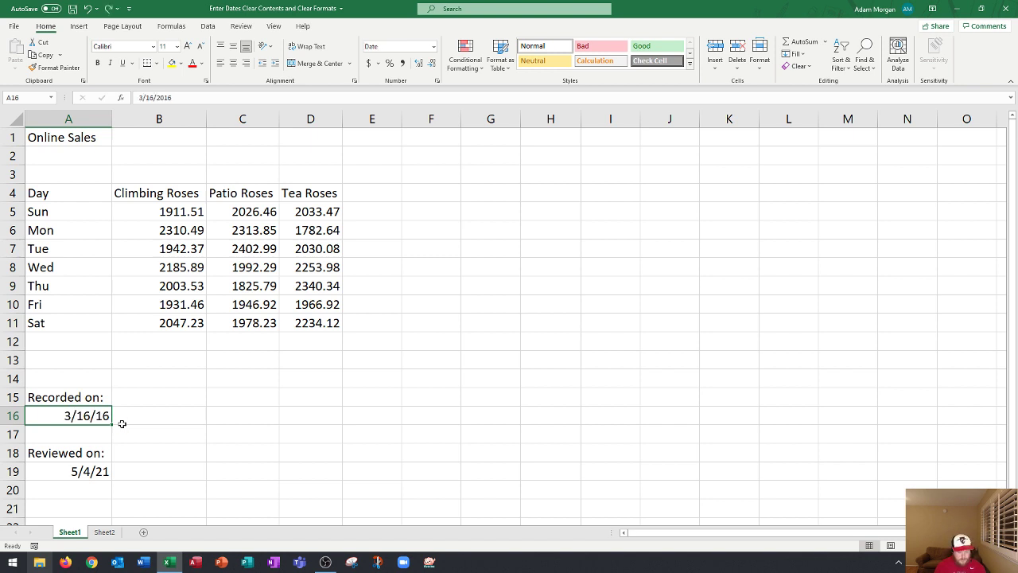